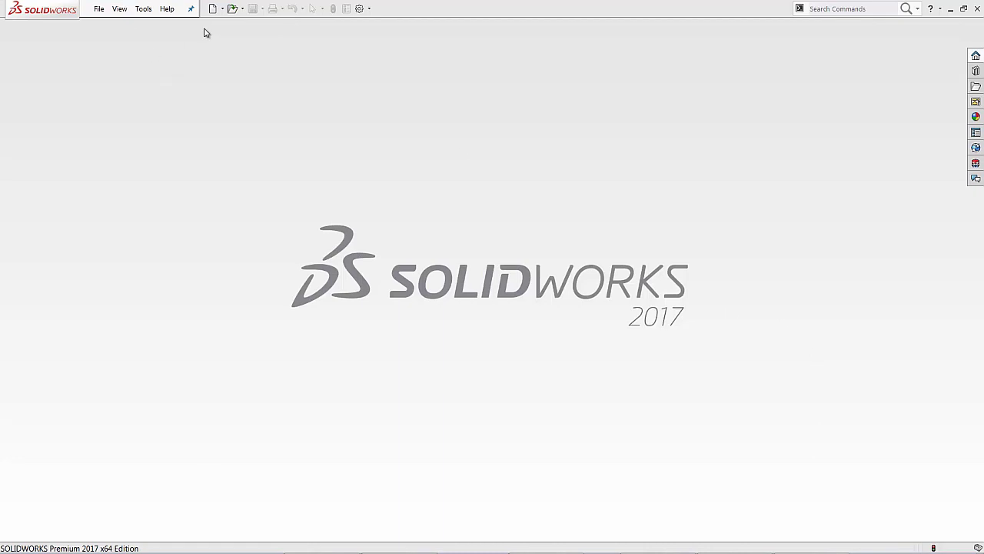
# Create a new part from the Part_MM training template
pyautogui.click(222, 9)
pyautogui.click(230, 22)
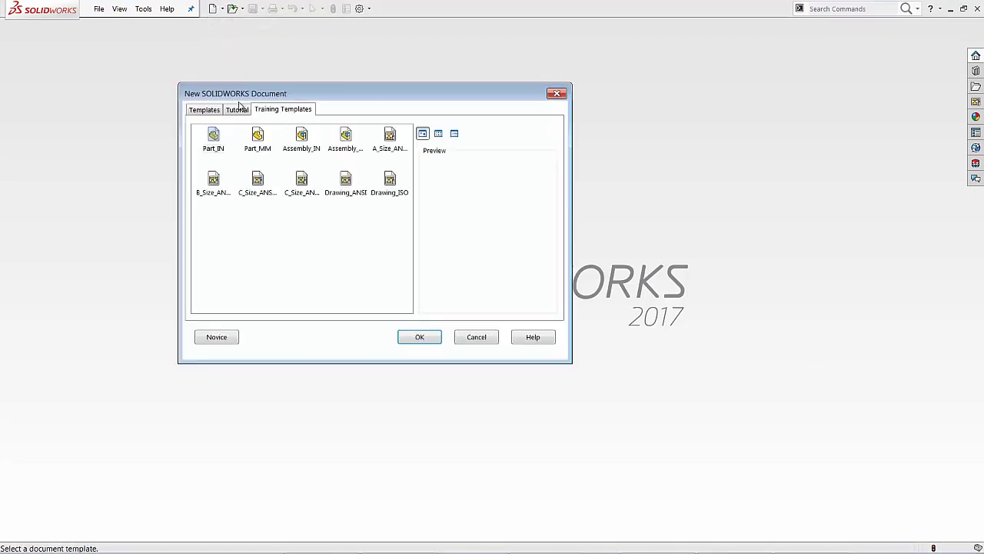
pyautogui.click(261, 142)
pyautogui.click(407, 337)
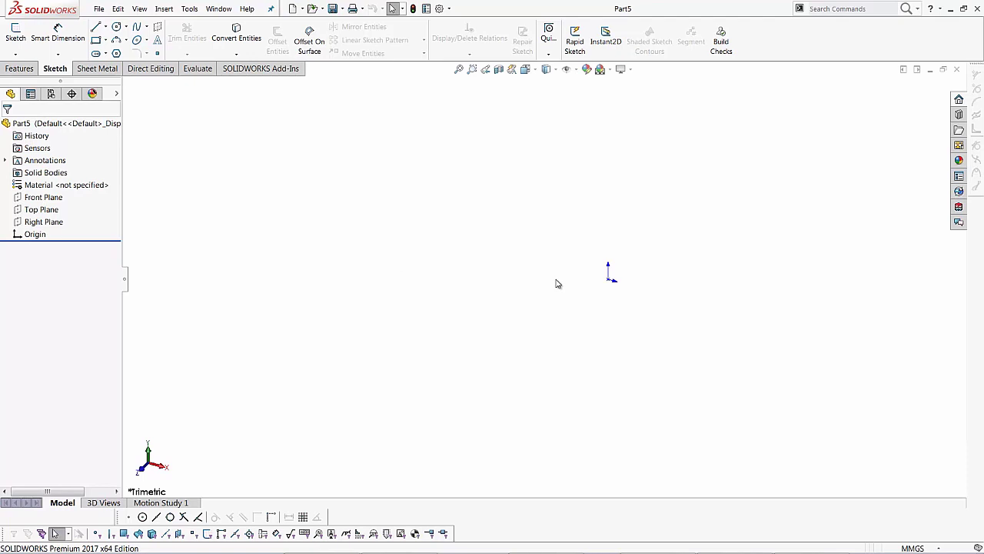
# Start an empty 3D sketch and preview where the Right and Top planes lie
pyautogui.click(12, 57)
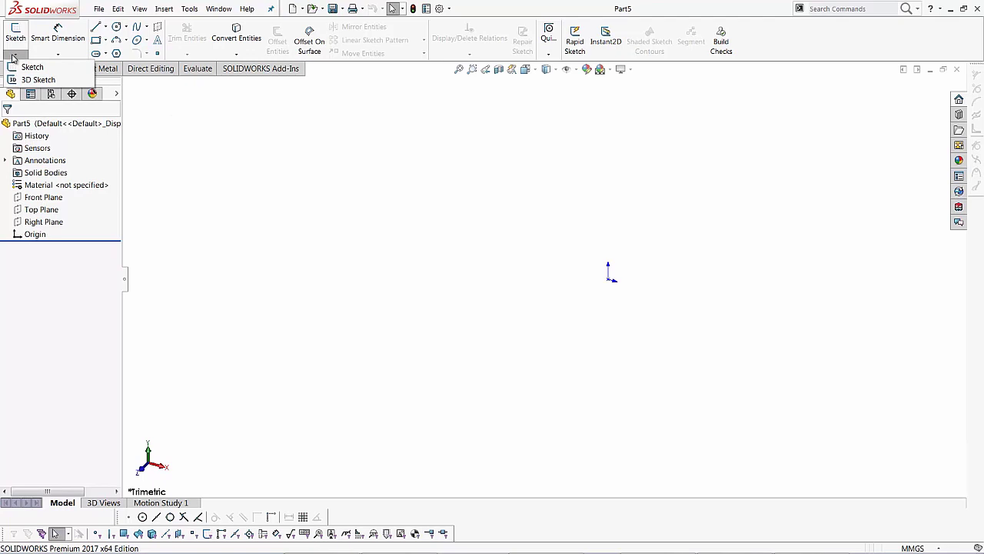
pyautogui.click(53, 79)
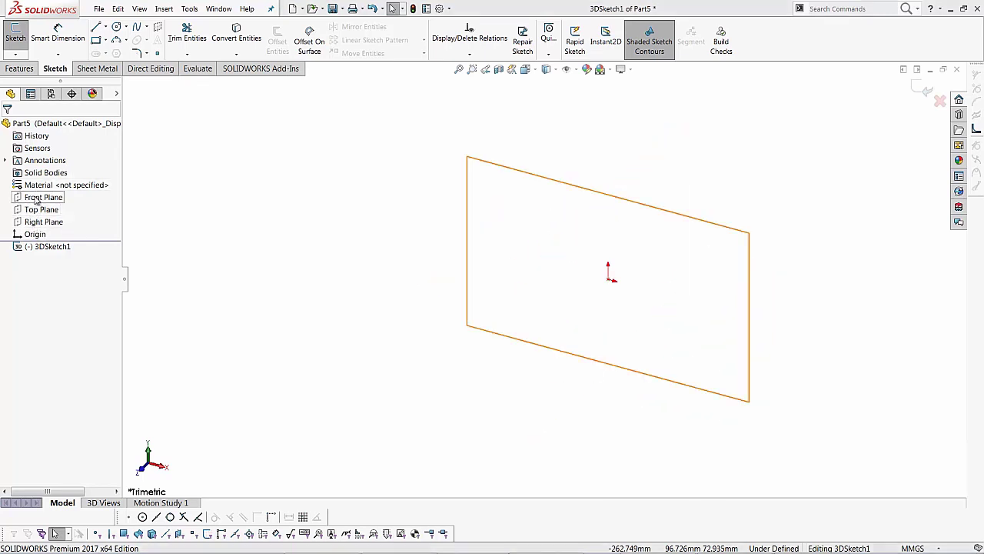
pyautogui.click(36, 223)
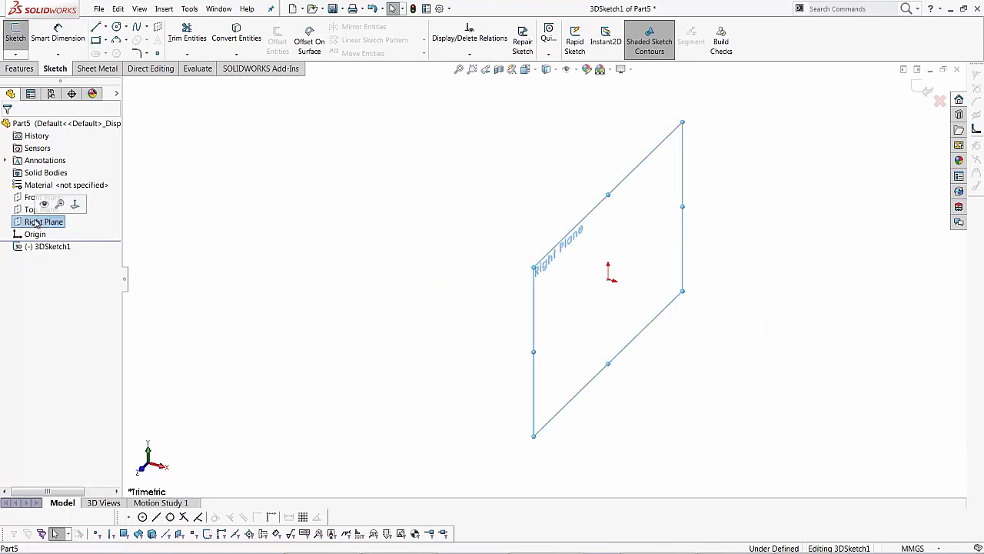
pyautogui.click(40, 209)
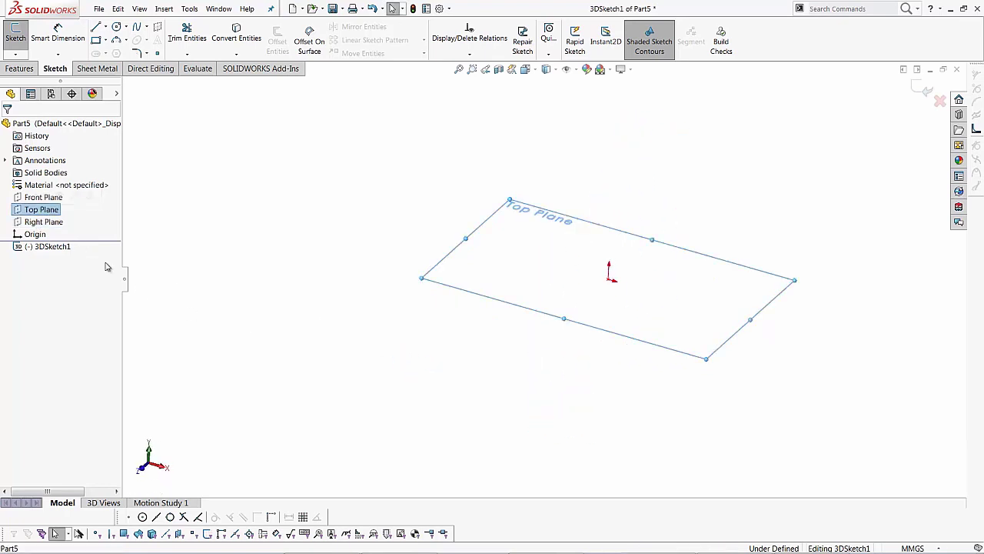
pyautogui.moveTo(107, 267); pyautogui.dragTo(229, 206, button='middle')
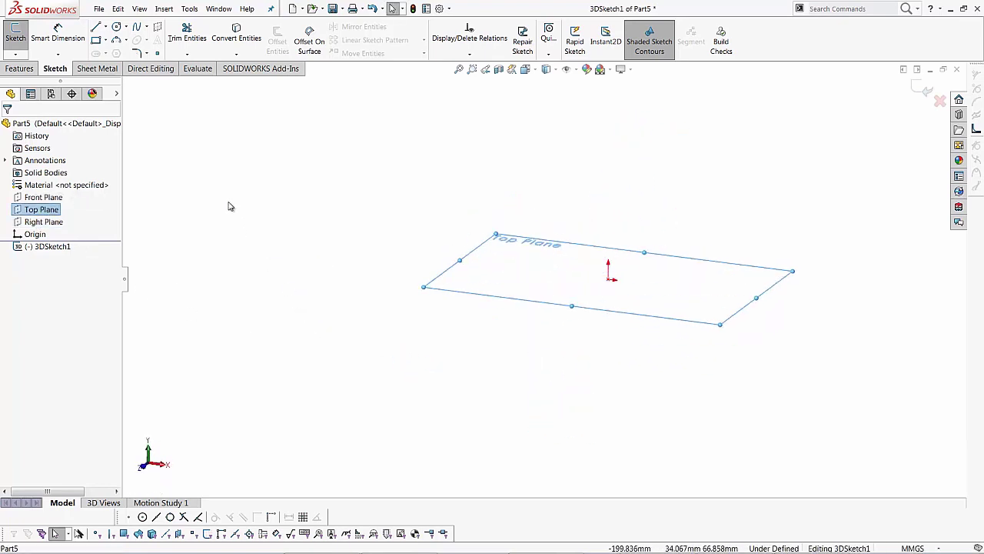
pyautogui.click(171, 257)
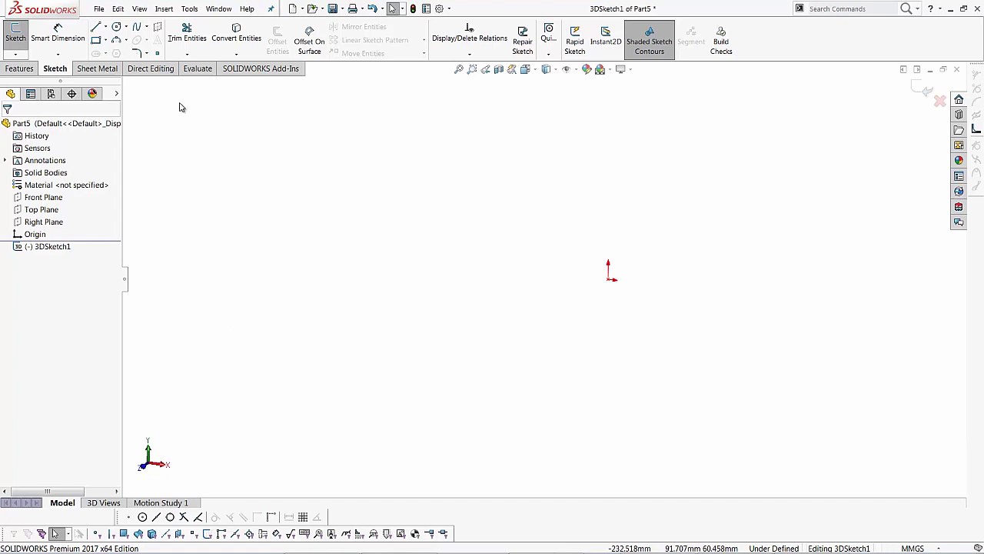
# On the YZ plane, draw a vertical centerline up from the origin, then a slanted centerline from its top
pyautogui.click(106, 27)
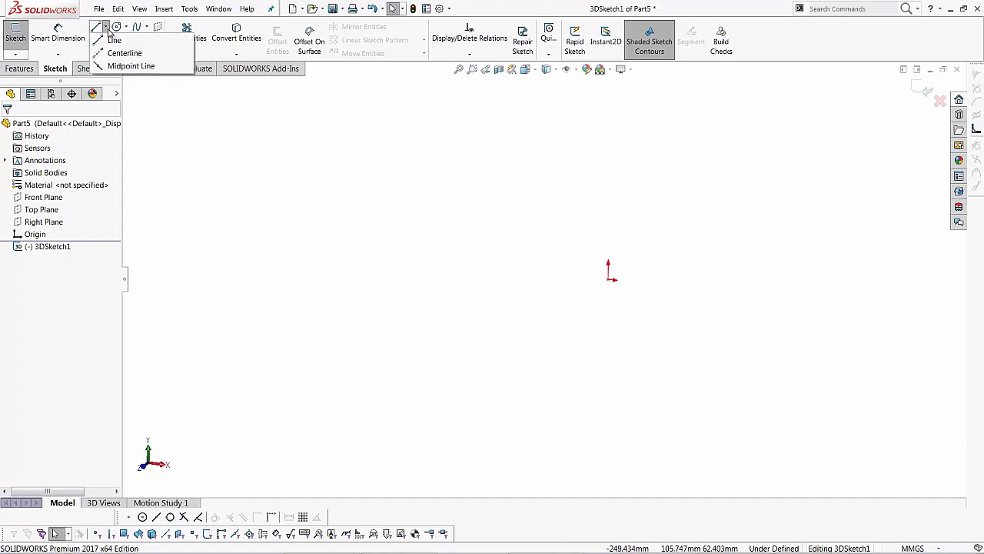
pyautogui.click(112, 53)
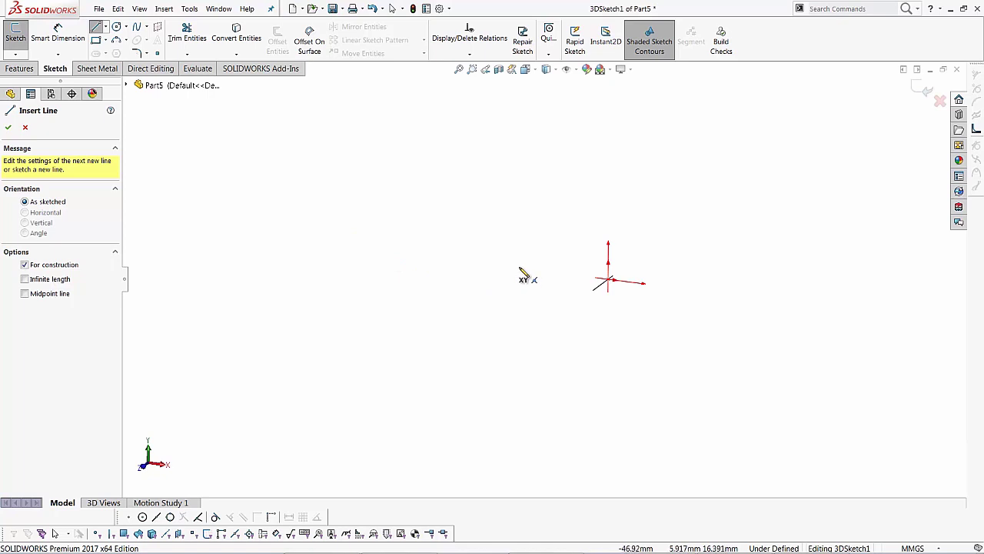
pyautogui.press('Tab')
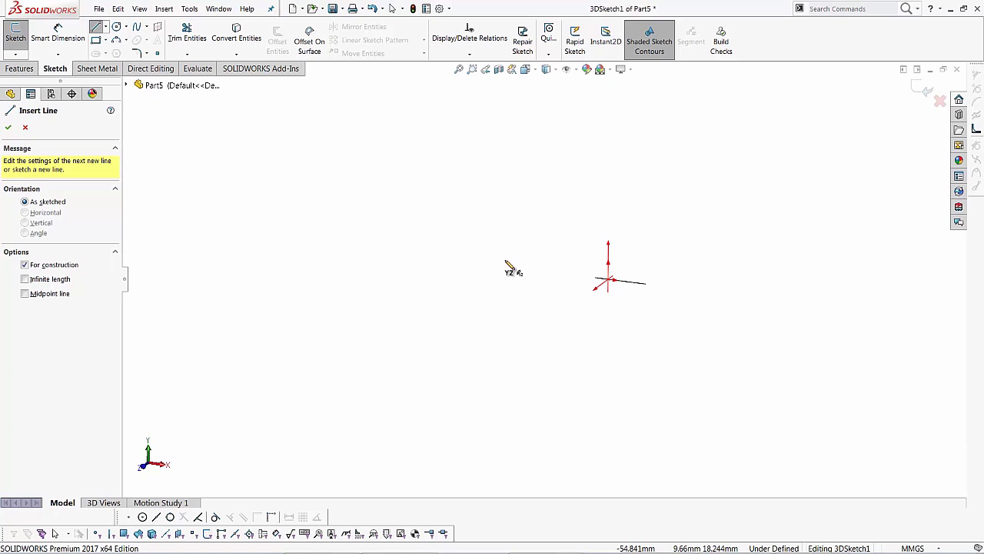
pyautogui.click(609, 281)
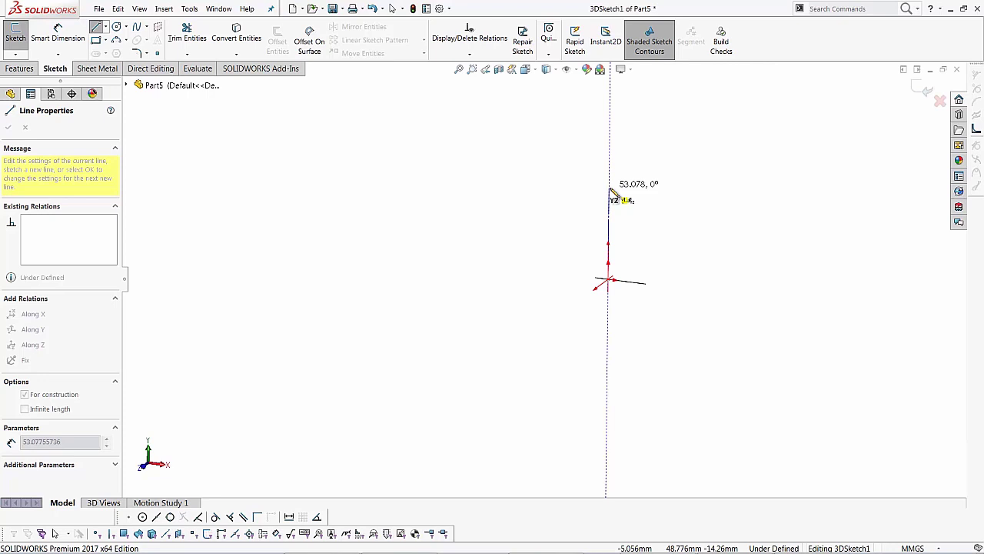
pyautogui.click(610, 190)
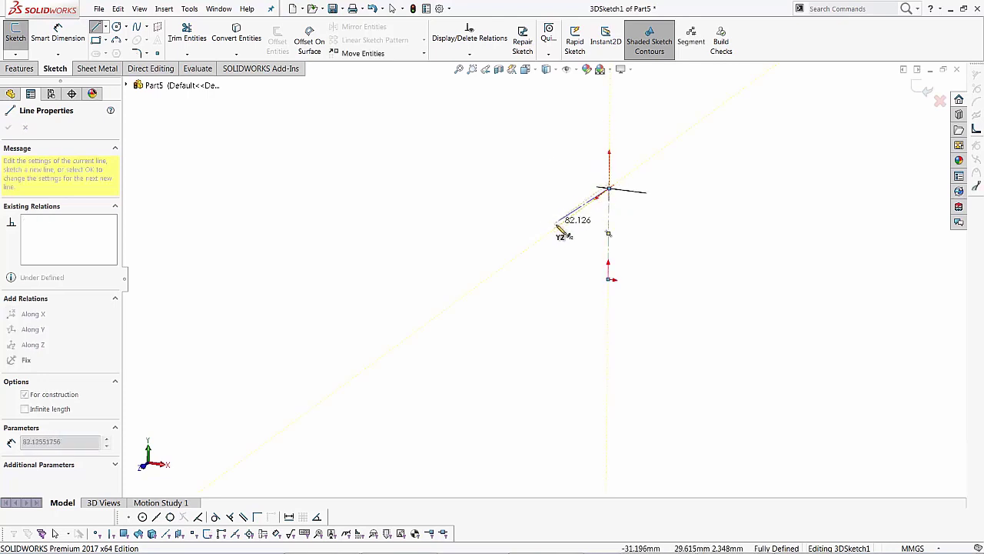
pyautogui.scroll(-2, 560, 234)
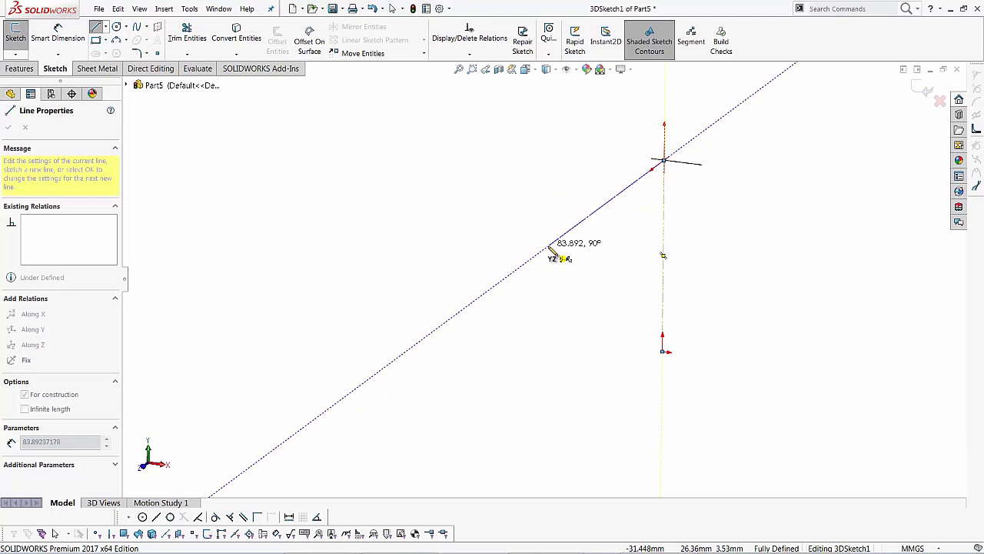
pyautogui.click(548, 247)
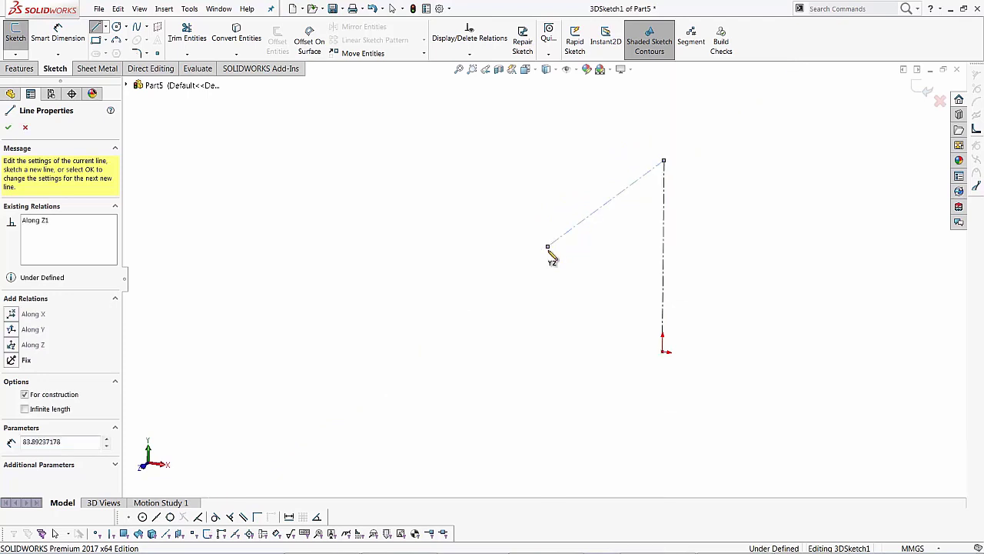
pyautogui.press('Escape')
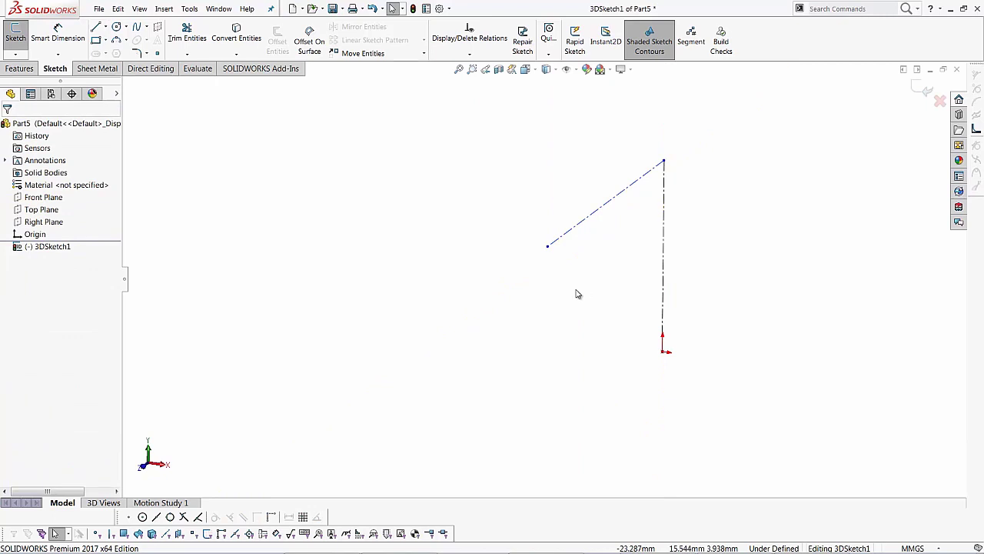
# Dimension the slanted construction line to 3 mm
pyautogui.click(58, 32)
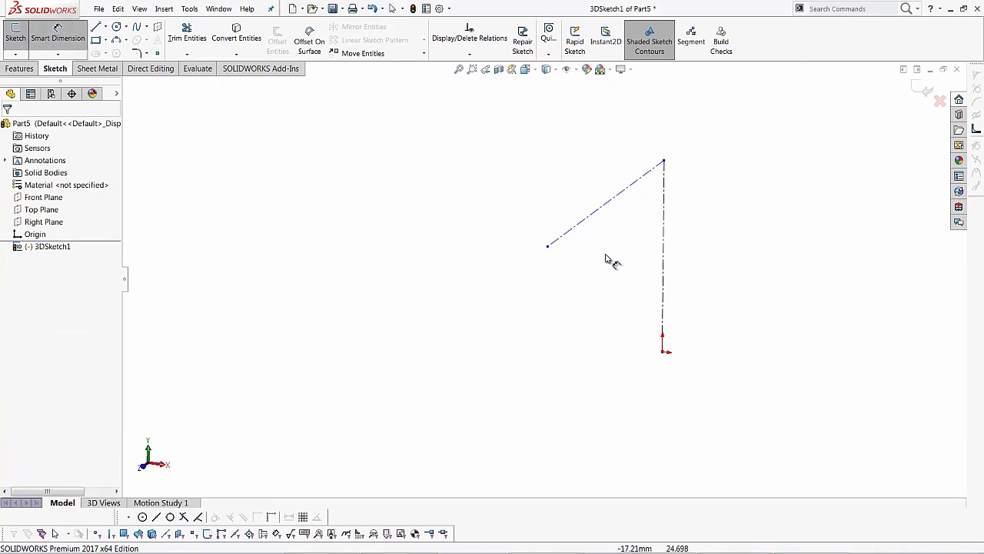
pyautogui.click(626, 191)
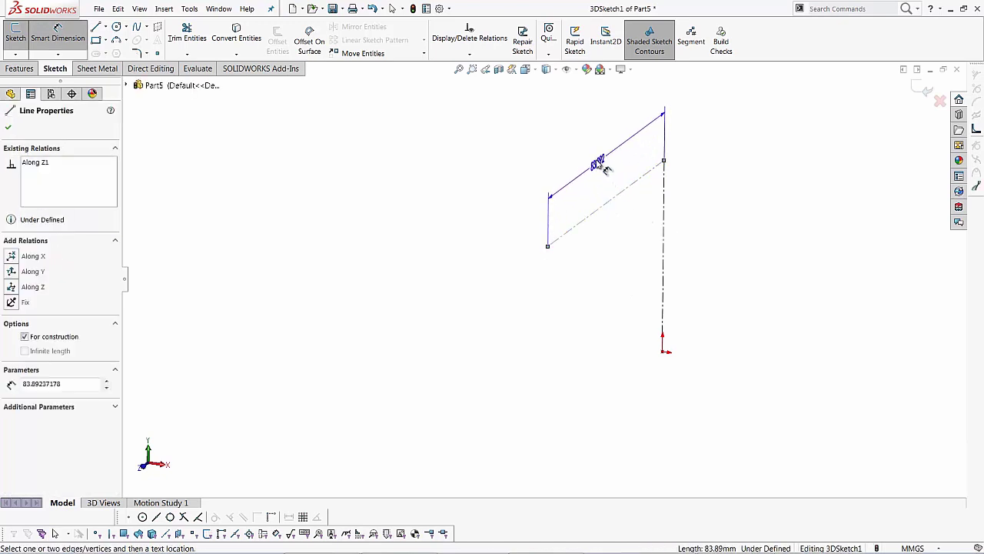
pyautogui.click(599, 165)
pyautogui.write('3')
pyautogui.press('Return')
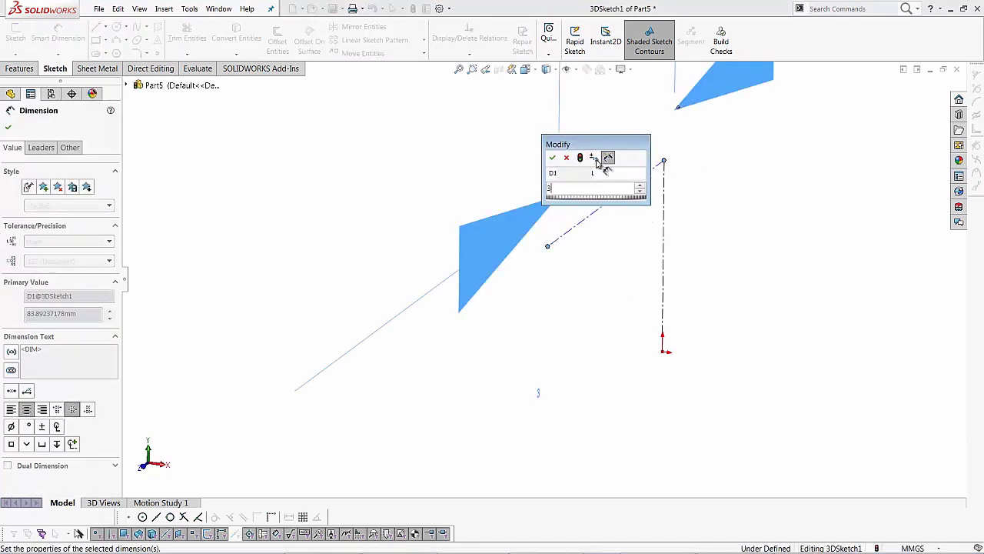
pyautogui.press('Escape')
pyautogui.moveTo(663, 246)
pyautogui.mouseDown(button='middle')
pyautogui.moveTo(692, 238)
pyautogui.moveTo(629, 233)
pyautogui.moveTo(699, 243)
pyautogui.mouseUp(button='middle')
# Dimension the vertical construction line to 3.25 mm
pyautogui.click(666, 223)
pyautogui.click(711, 228)
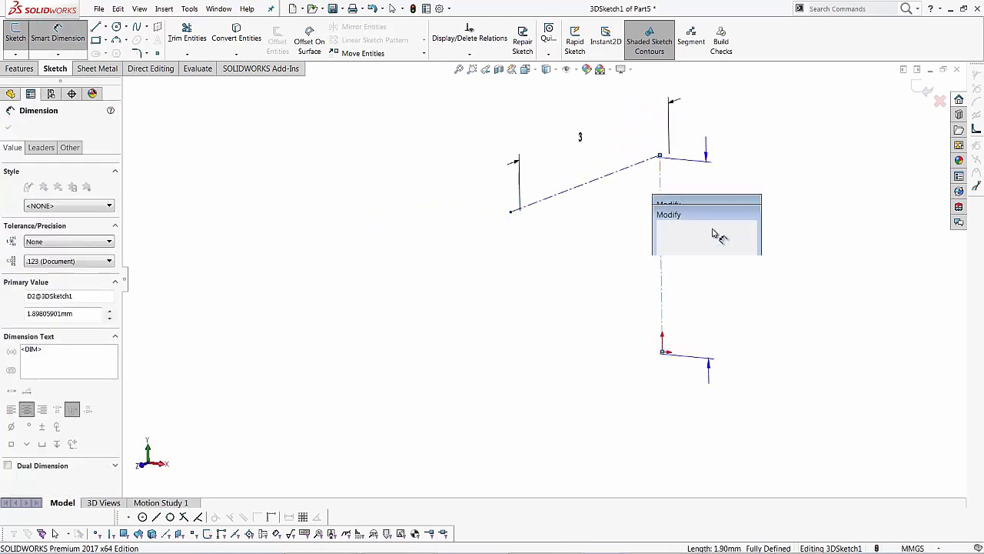
pyautogui.write('3.25')
pyautogui.press('Return')
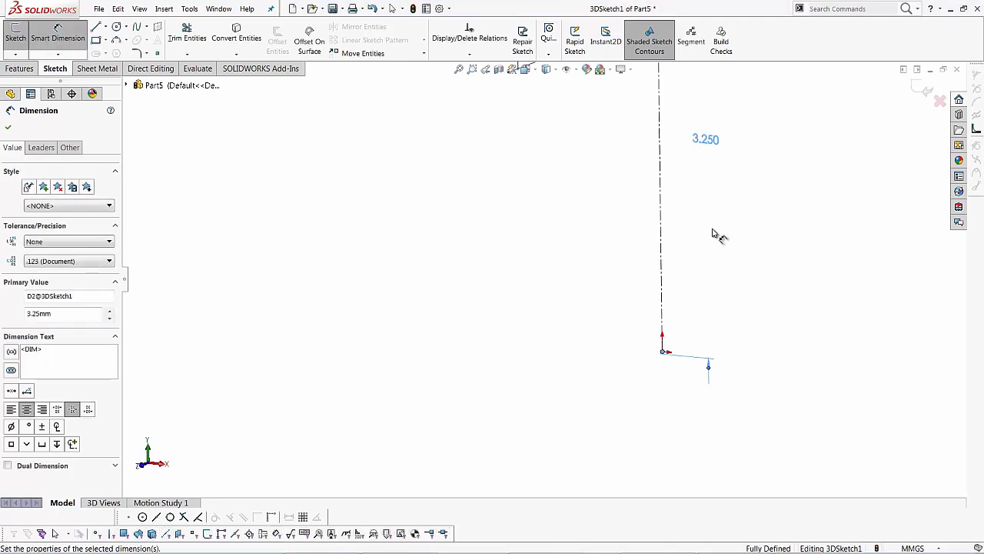
pyautogui.scroll(3, 641, 195)
pyautogui.scroll(-1, 466, 196)
pyautogui.click(469, 201)
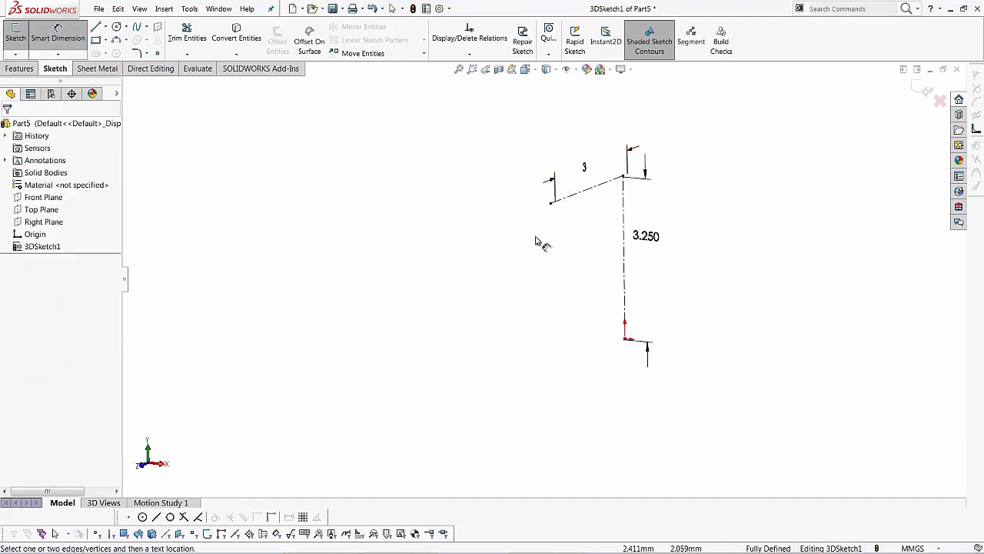
pyautogui.press('Escape')
pyautogui.moveTo(543, 241)
pyautogui.mouseDown(button='middle')
pyautogui.moveTo(472, 233)
pyautogui.moveTo(565, 257)
pyautogui.moveTo(556, 253)
pyautogui.moveTo(583, 145)
pyautogui.moveTo(538, 269)
pyautogui.mouseUp(button='middle')
pyautogui.scroll(3, 538, 269)
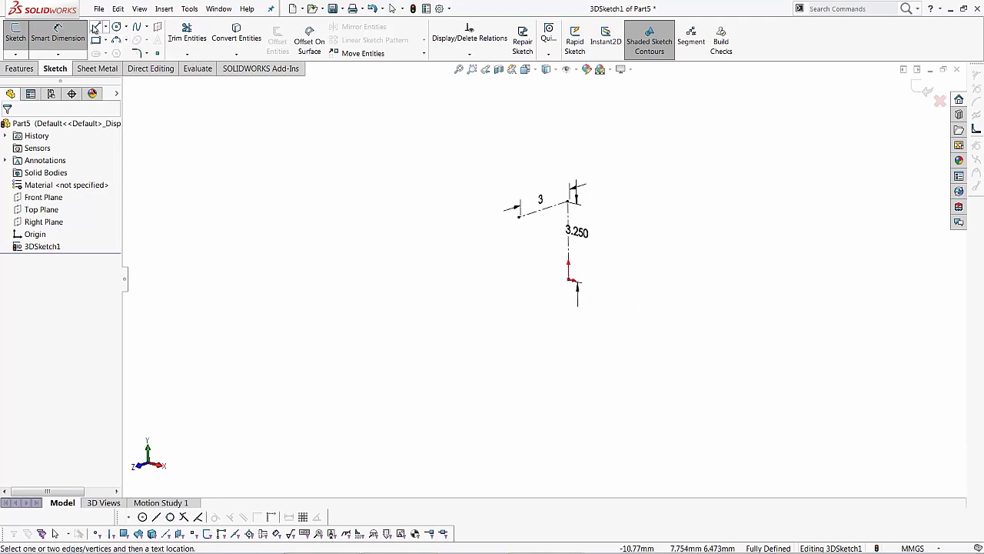
# Draw a long solid 3D line on the ZX plane from the slanted centerline's free end
pyautogui.click(97, 27)
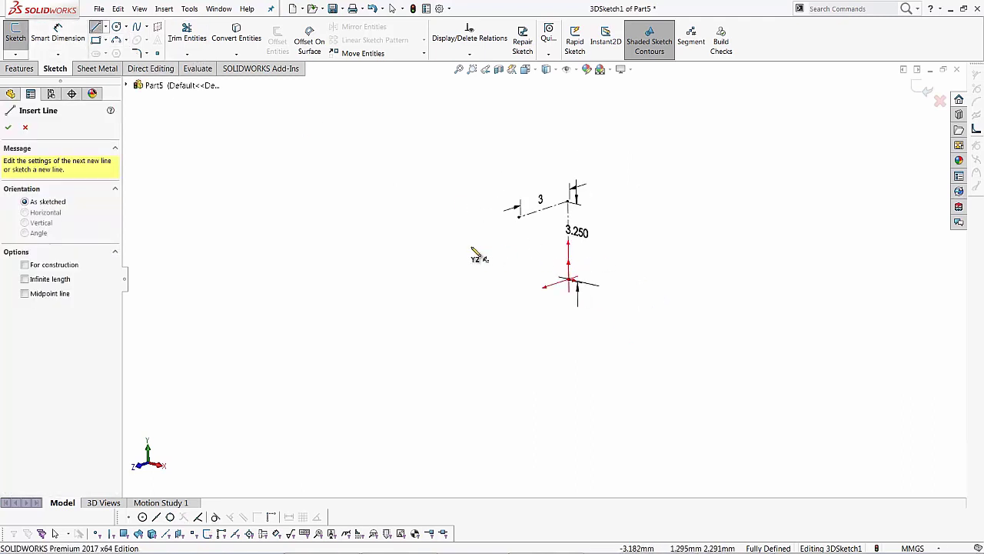
pyautogui.scroll(-3, 521, 223)
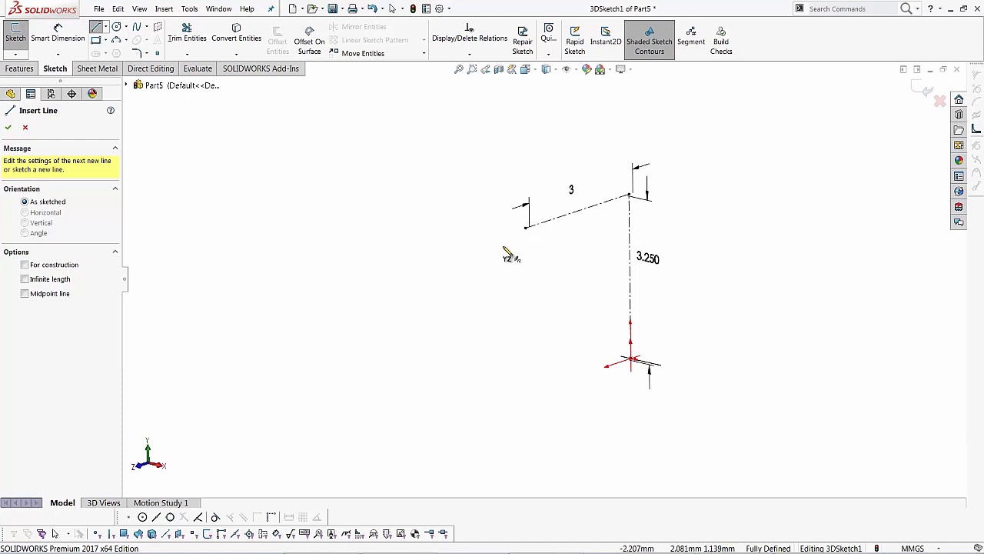
pyautogui.press('Tab')
pyautogui.press('Tab')
pyautogui.scroll(1, 548, 312)
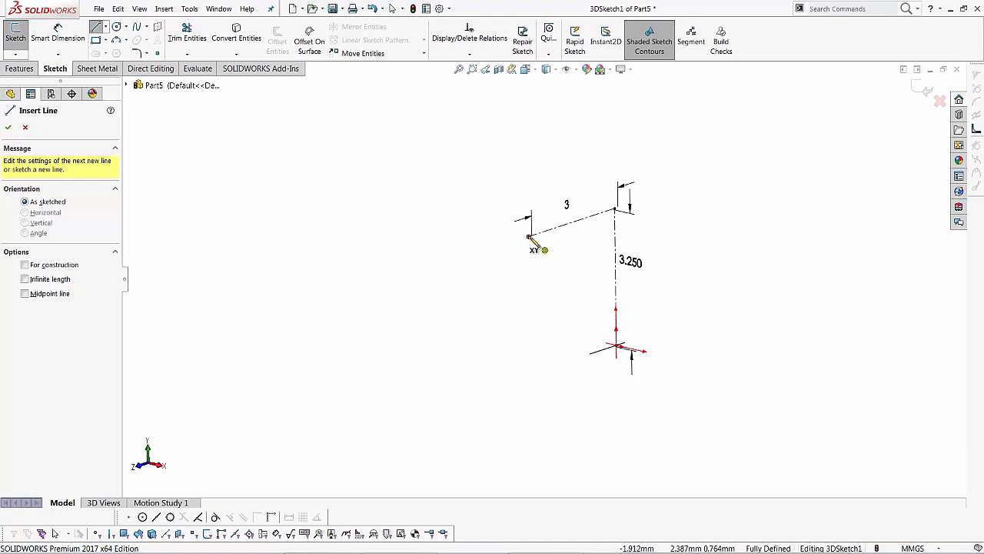
pyautogui.click(529, 237)
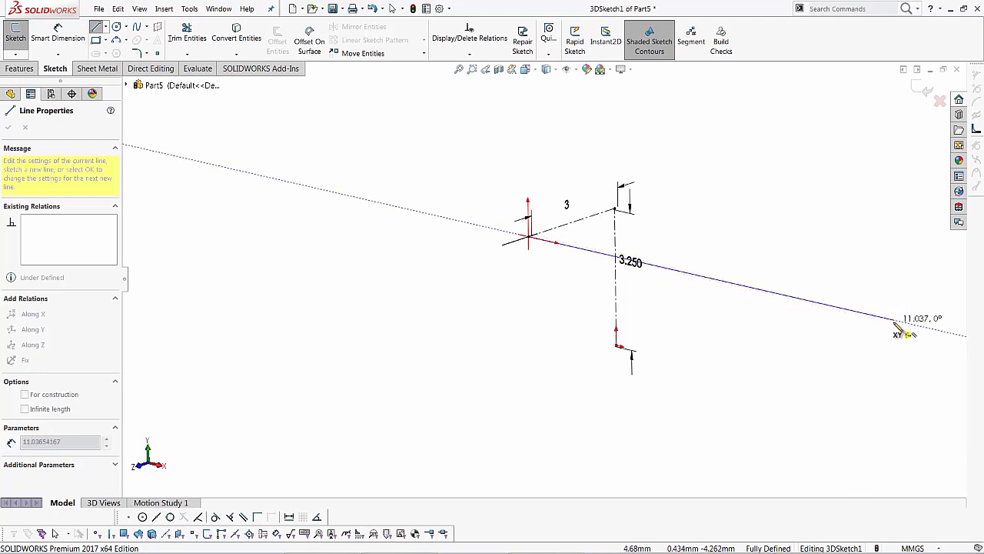
pyautogui.click(891, 326)
# Continue the chain with two connected segments forming a V, switching to the YZ plane
pyautogui.press('z')
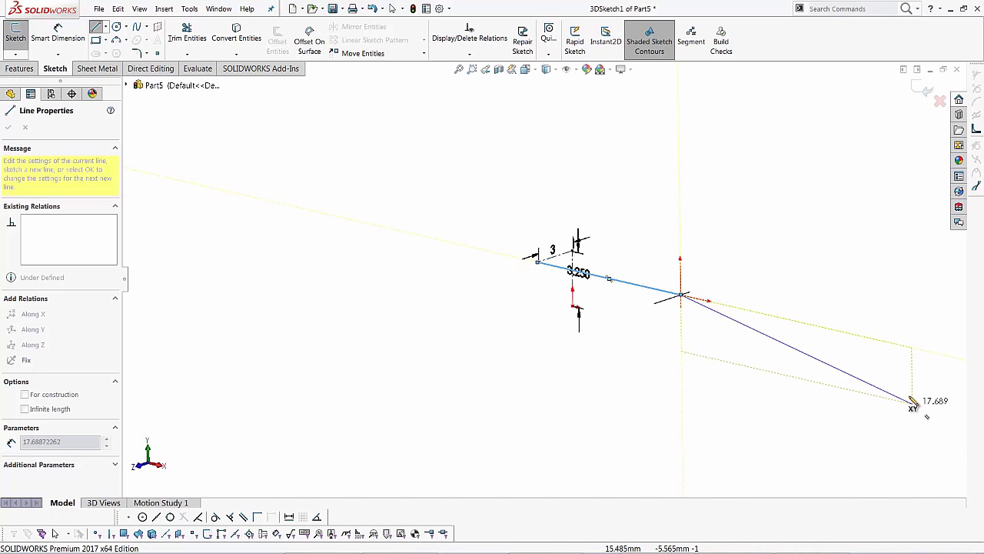
pyautogui.scroll(-4, 745, 336)
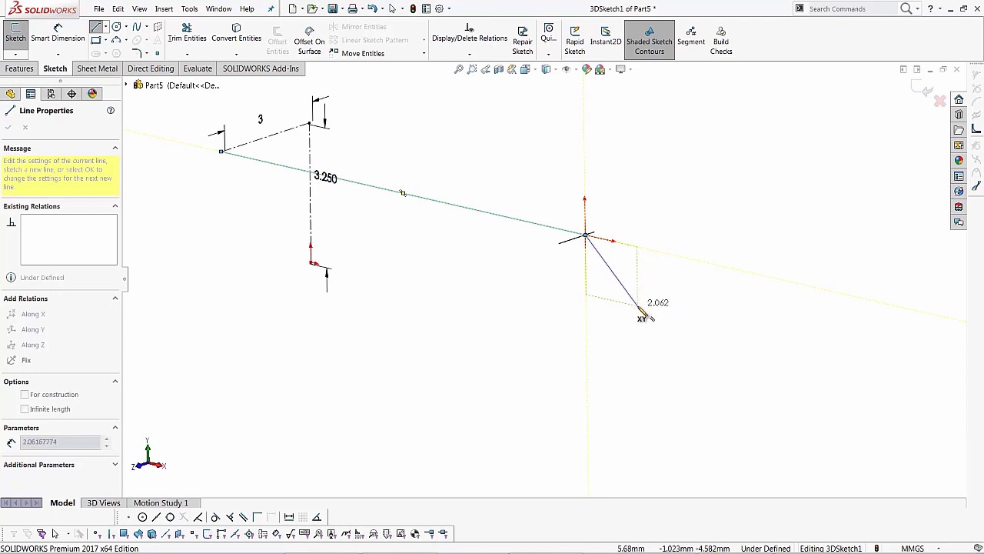
pyautogui.click(638, 306)
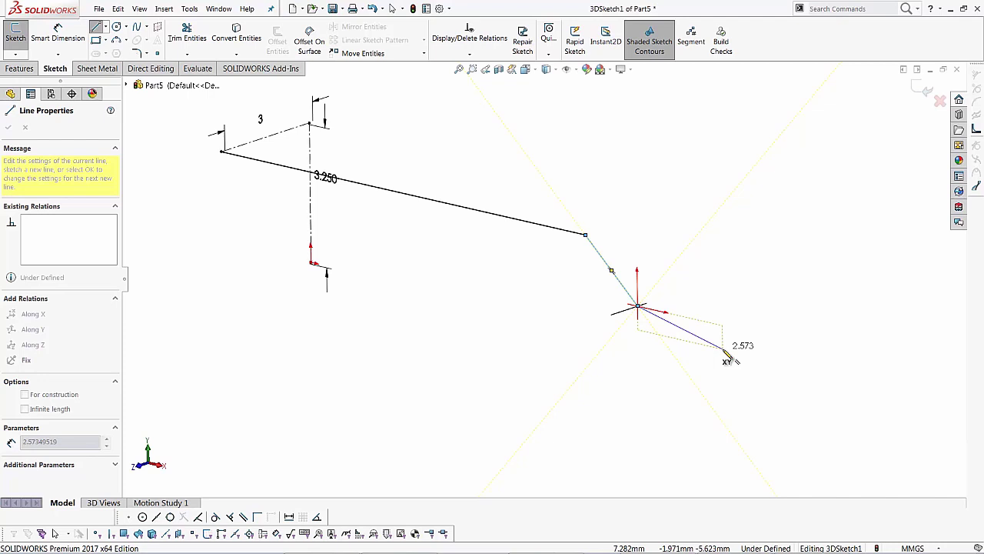
pyautogui.press('Tab')
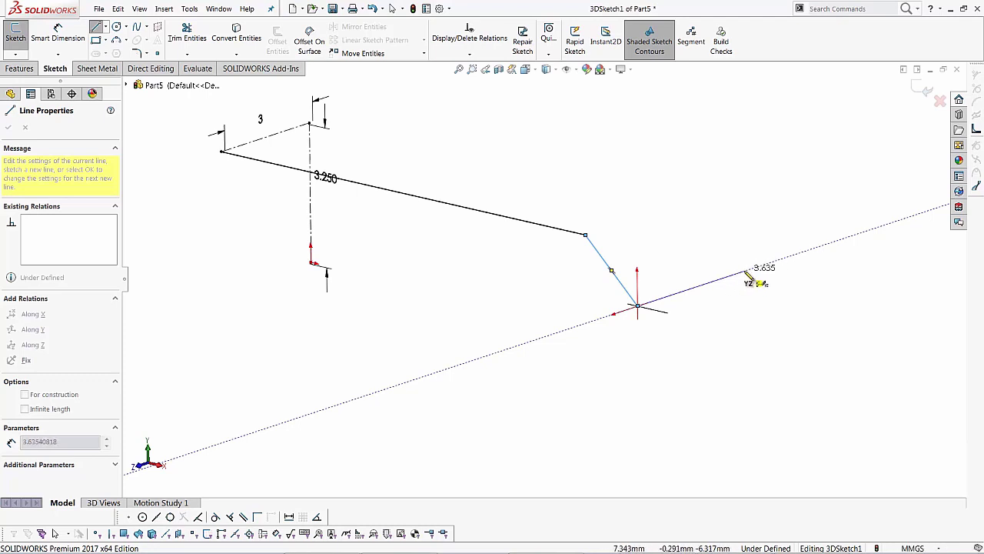
pyautogui.click(745, 271)
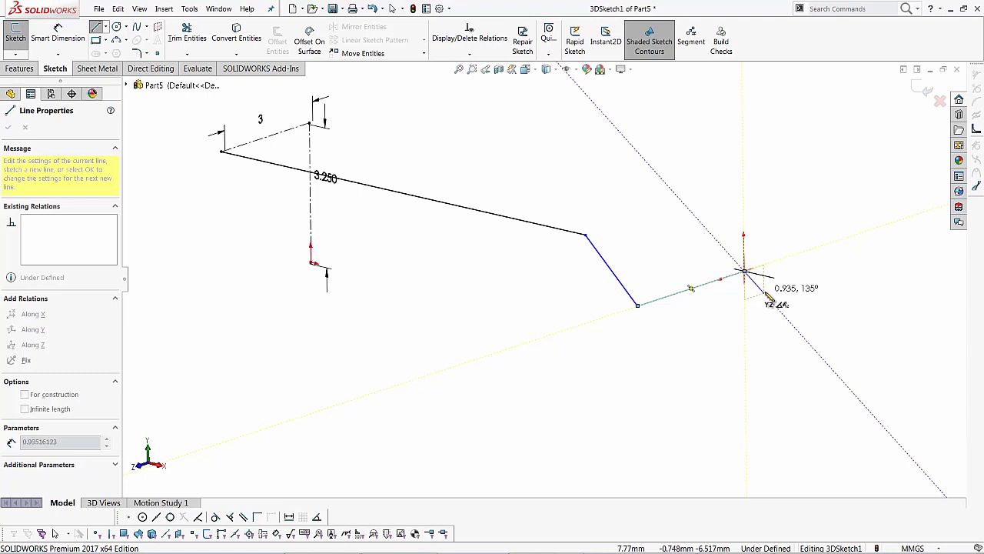
# Finish the last V line and switch to the Four View layout
pyautogui.click(765, 298)
pyautogui.press('Escape')
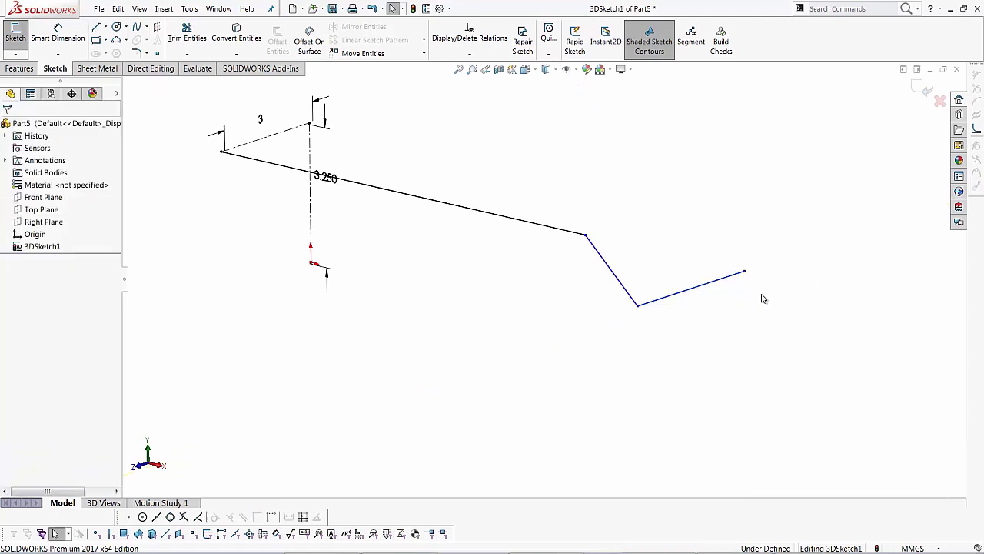
pyautogui.scroll(2, 529, 217)
pyautogui.scroll(2, 529, 218)
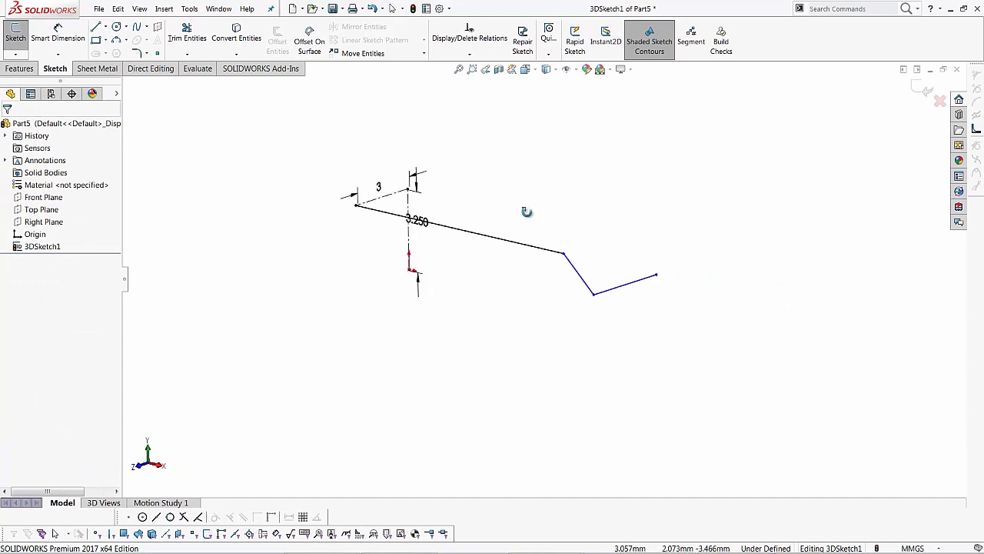
pyautogui.press('space')
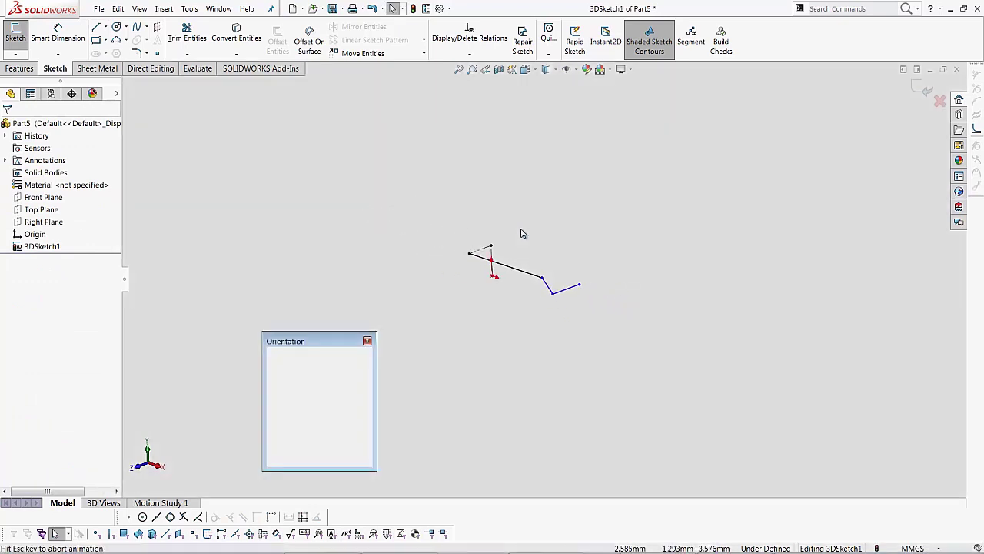
pyautogui.scroll(5, 543, 280)
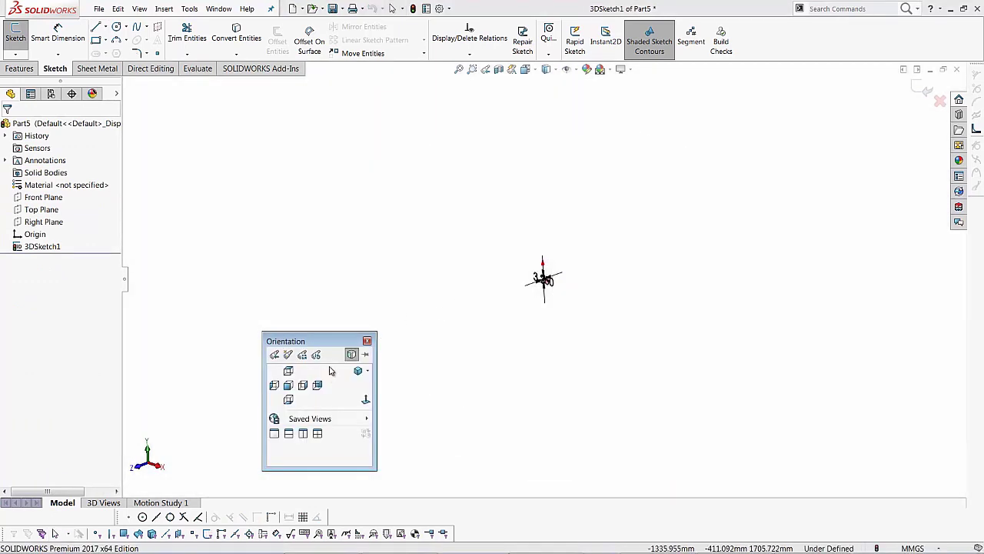
pyautogui.click(317, 434)
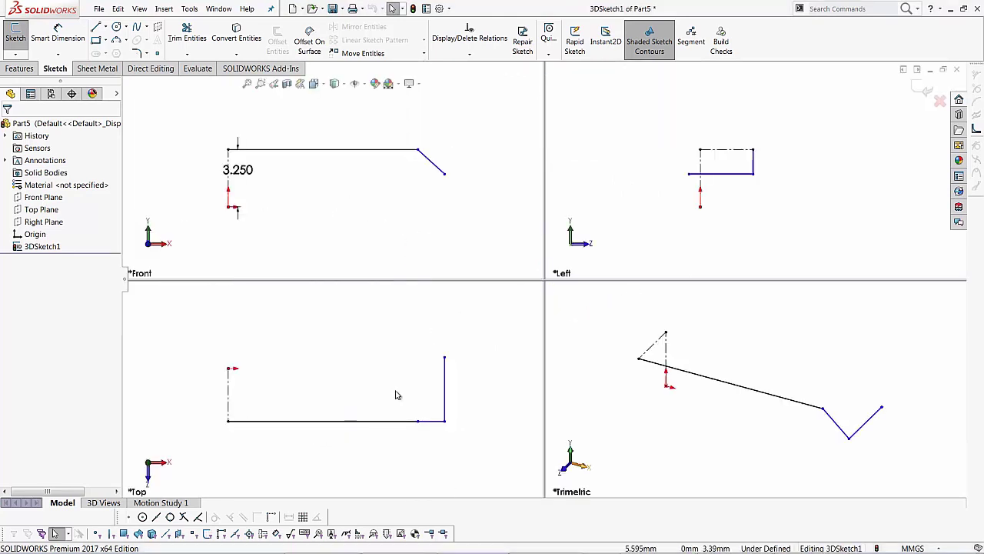
# Drag the long line's end corner to Y 3.250, Z 3.000, then return to Single View
pyautogui.moveTo(446, 358)
pyautogui.mouseDown()
pyautogui.moveTo(451, 391)
pyautogui.moveTo(450, 341)
pyautogui.moveTo(446, 346)
pyautogui.mouseUp()
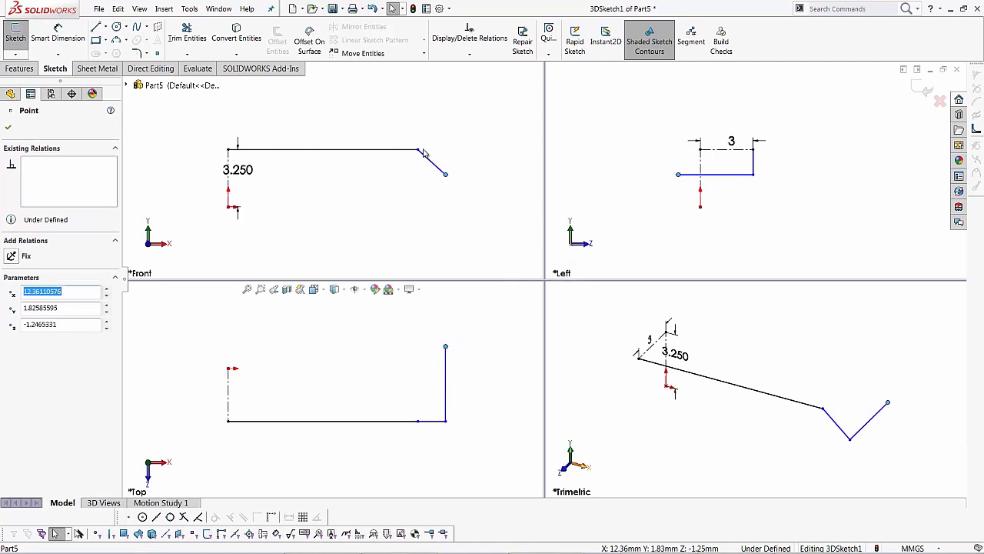
pyautogui.moveTo(423, 154)
pyautogui.mouseDown()
pyautogui.moveTo(443, 158)
pyautogui.moveTo(408, 169)
pyautogui.mouseUp()
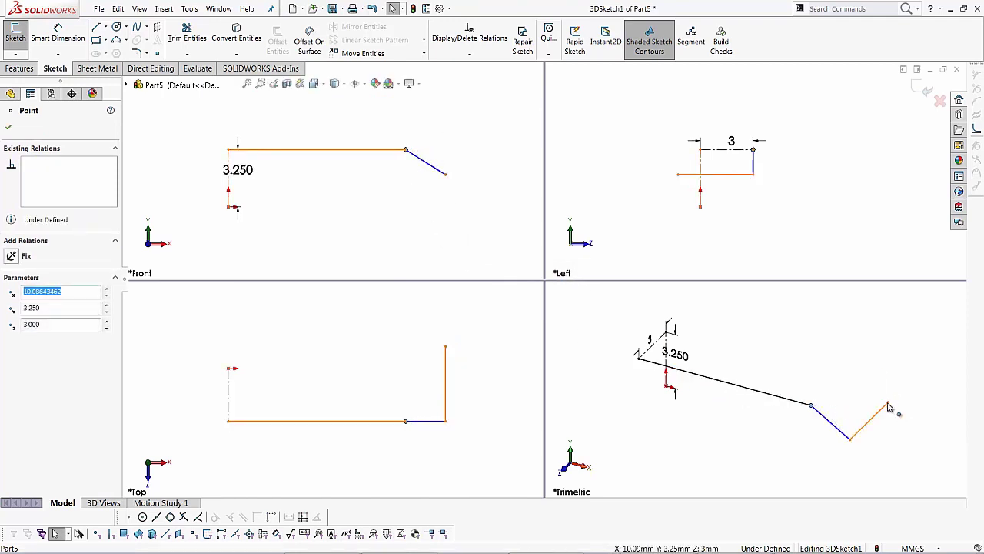
pyautogui.click(840, 376)
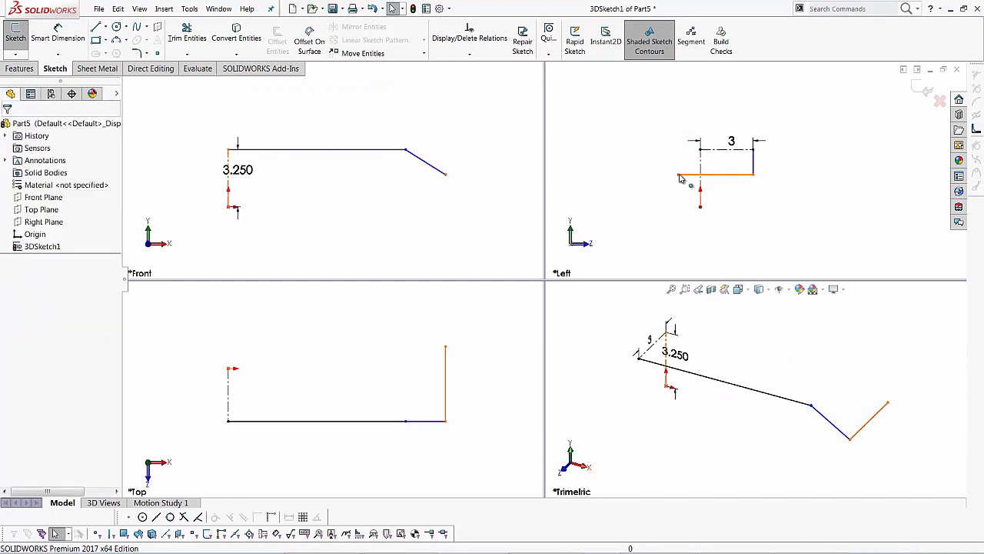
pyautogui.press('space')
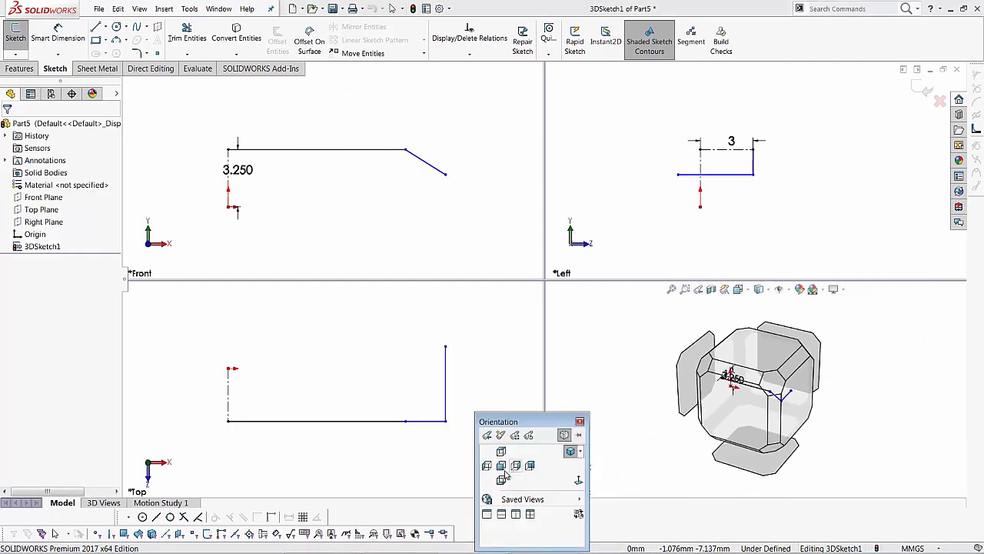
pyautogui.click(487, 513)
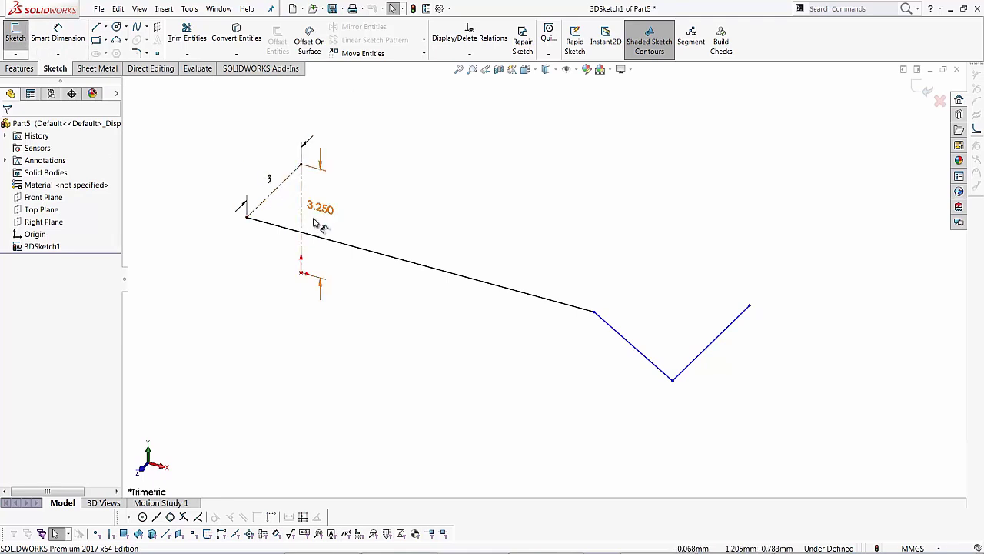
# Dimension the long line's length to 10.500
pyautogui.click(52, 43)
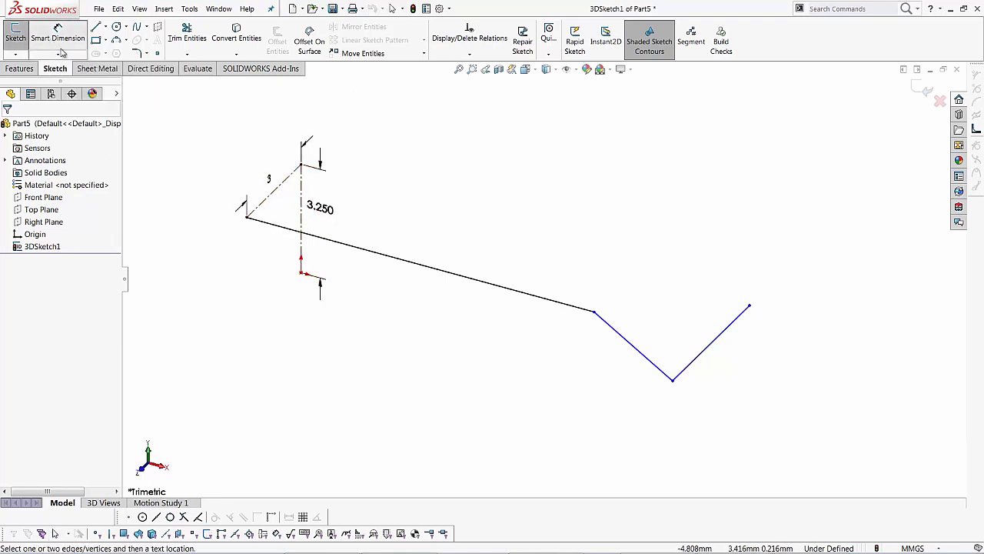
pyautogui.click(412, 265)
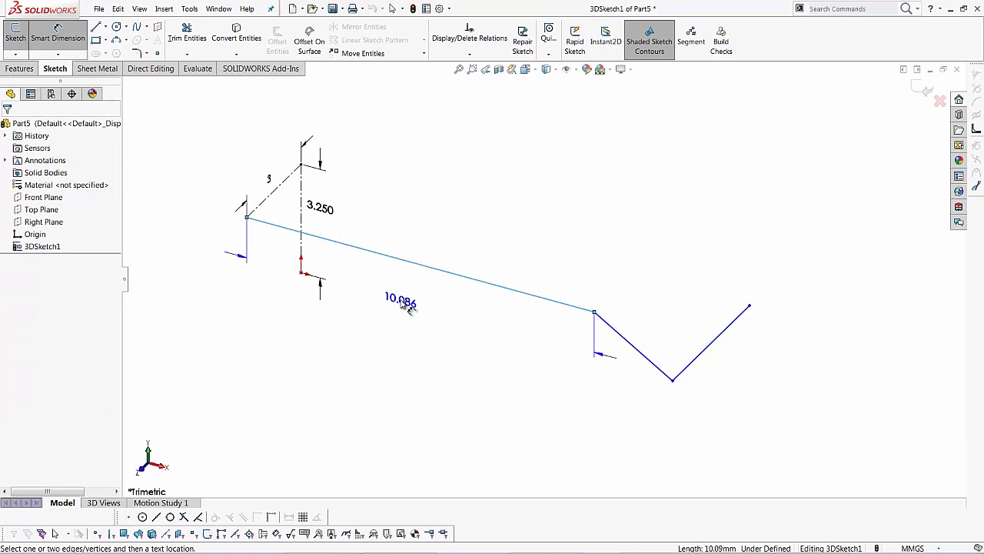
pyautogui.click(408, 301)
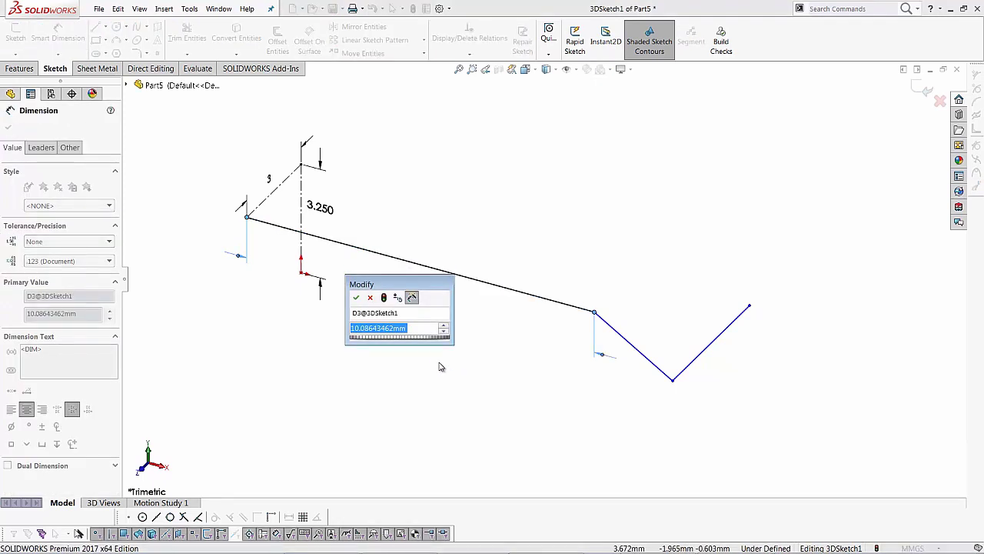
pyautogui.write('10.5')
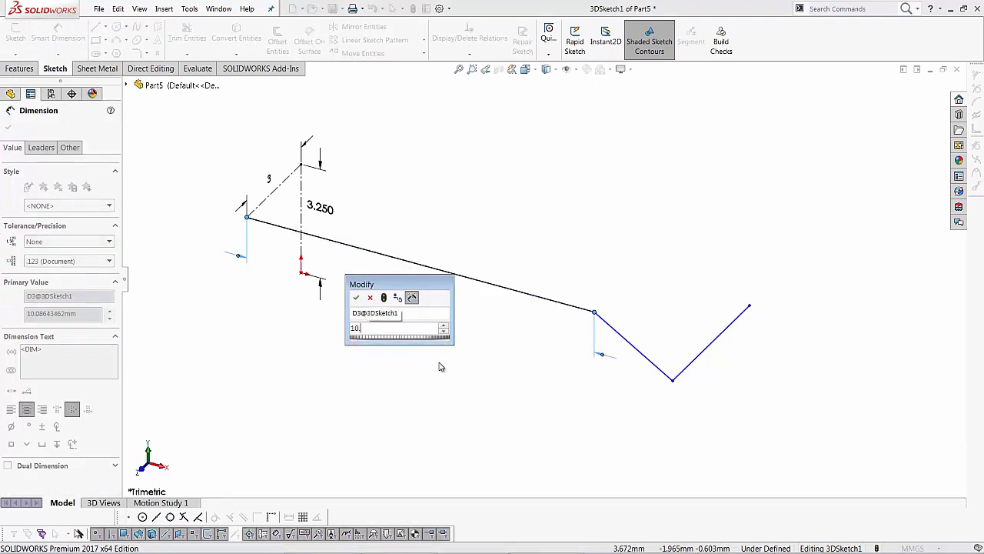
pyautogui.press('Return')
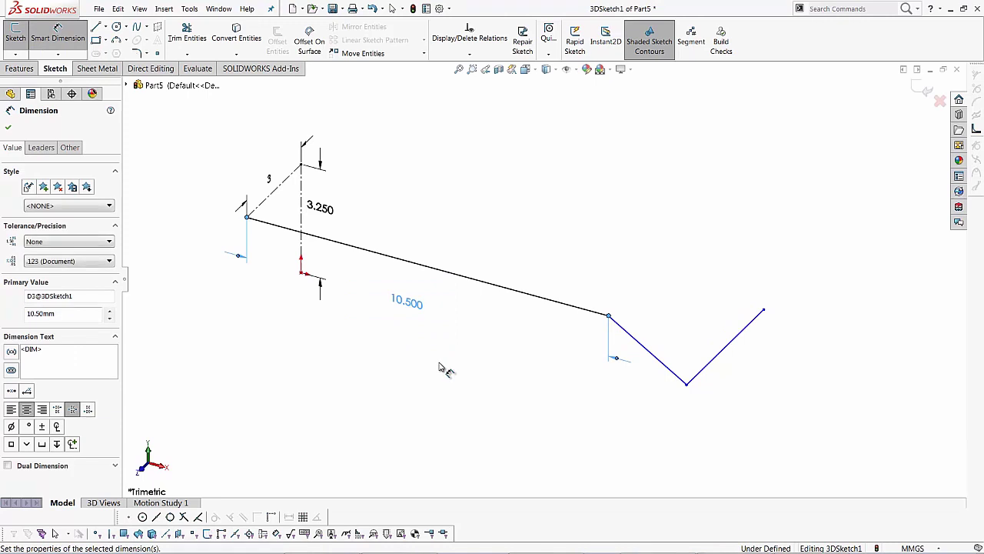
pyautogui.click(10, 127)
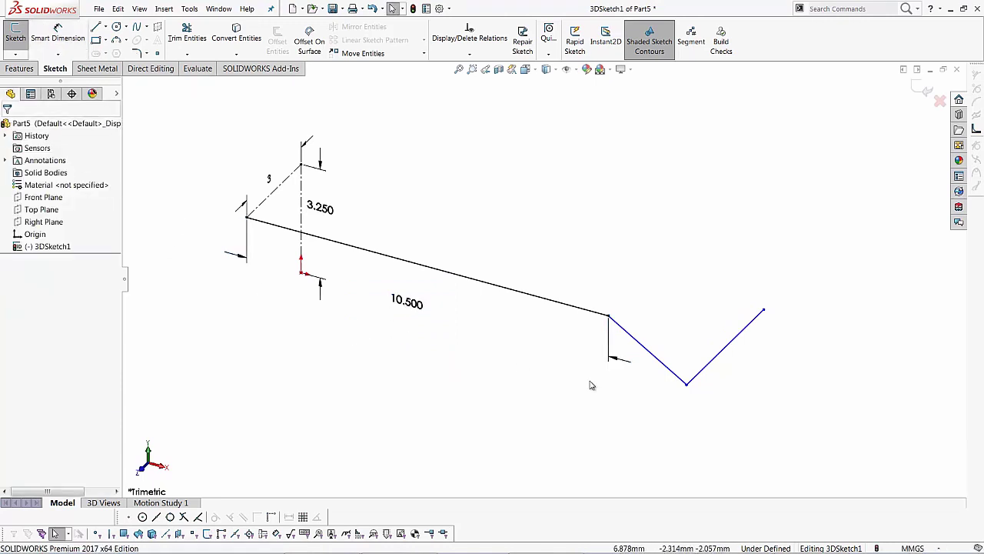
# Dimension the first V line's length to 3.250
pyautogui.click(635, 340)
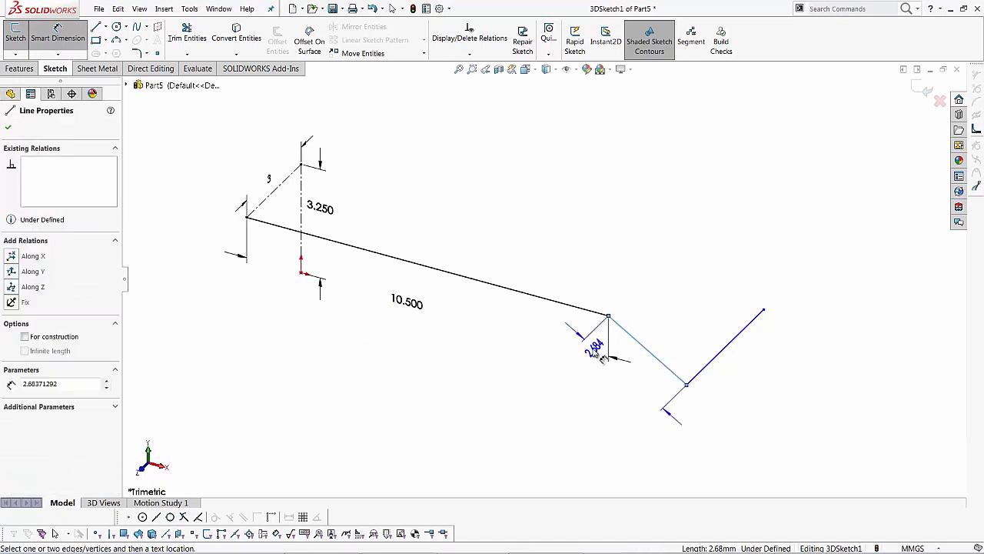
pyautogui.click(589, 368)
pyautogui.write('3.')
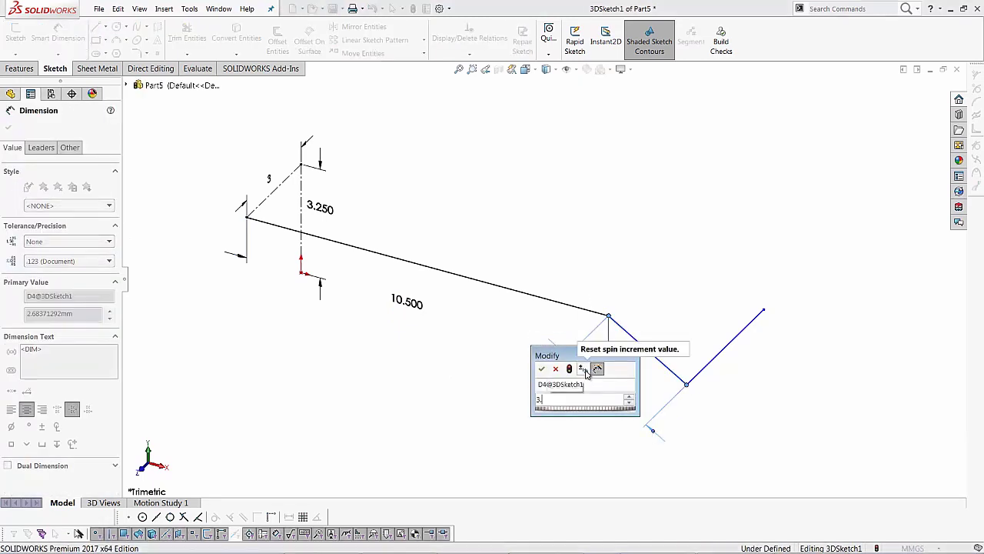
pyautogui.write('25')
pyautogui.press('Return')
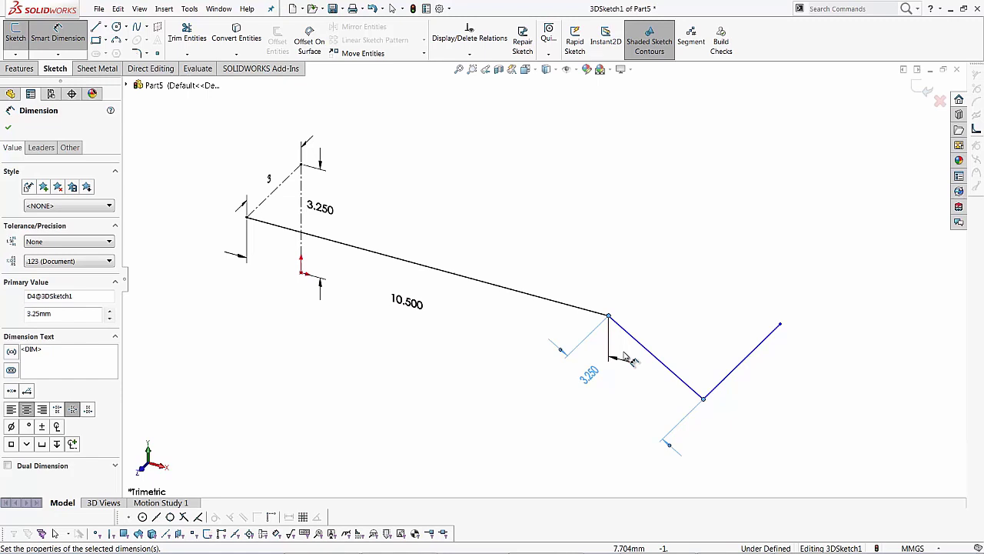
pyautogui.press('Escape')
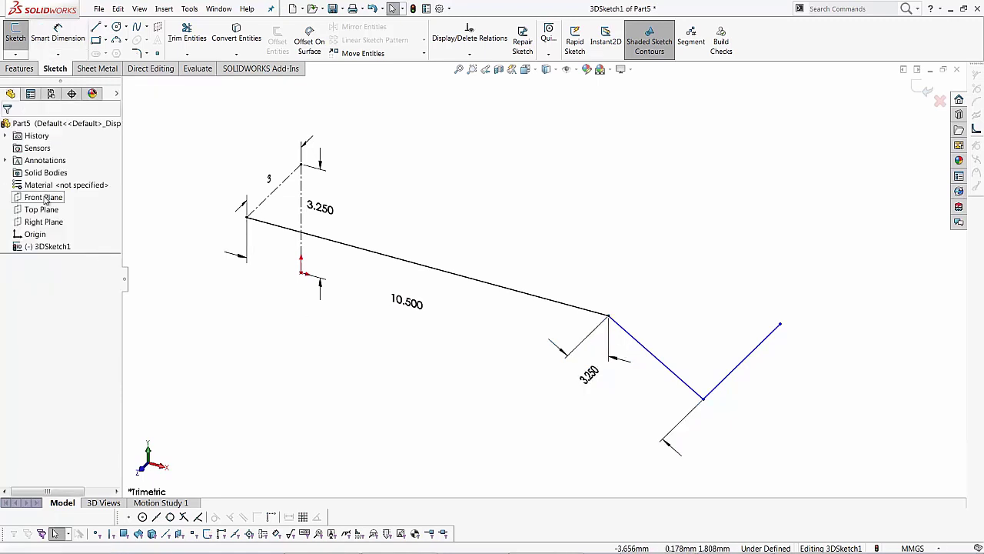
pyautogui.click(45, 199)
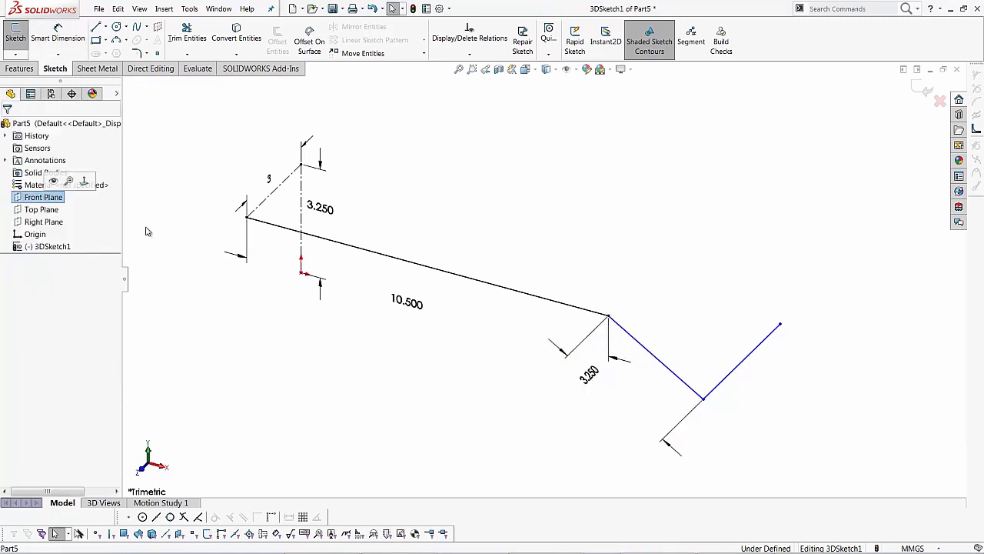
# Make the first V line parallel to the Front Plane
pyautogui.keyDown('ctrl'); pyautogui.click(622, 333); pyautogui.keyUp('ctrl')
pyautogui.click(720, 285)
pyautogui.click(692, 334)
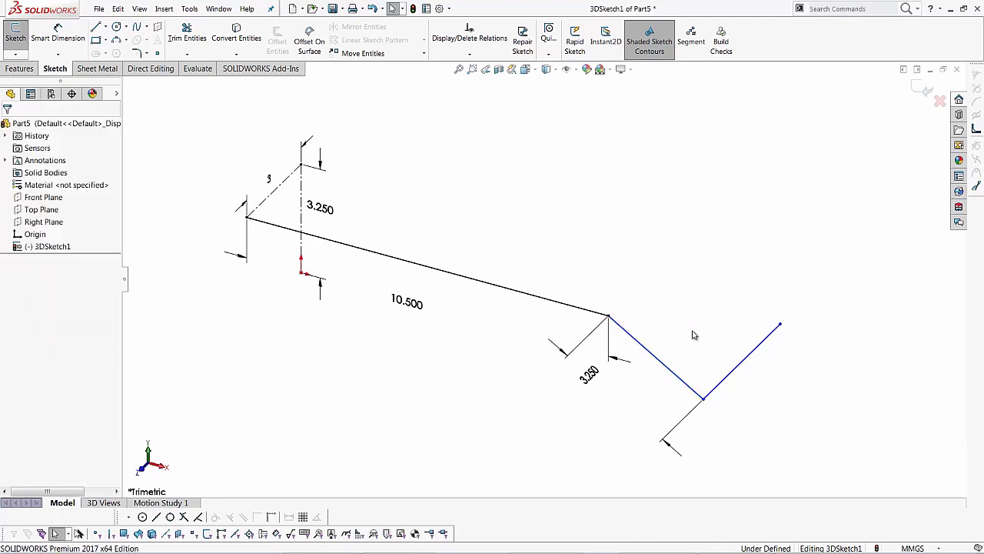
# Add a 45° angle dimension between the long line and the first V line
pyautogui.click(58, 34)
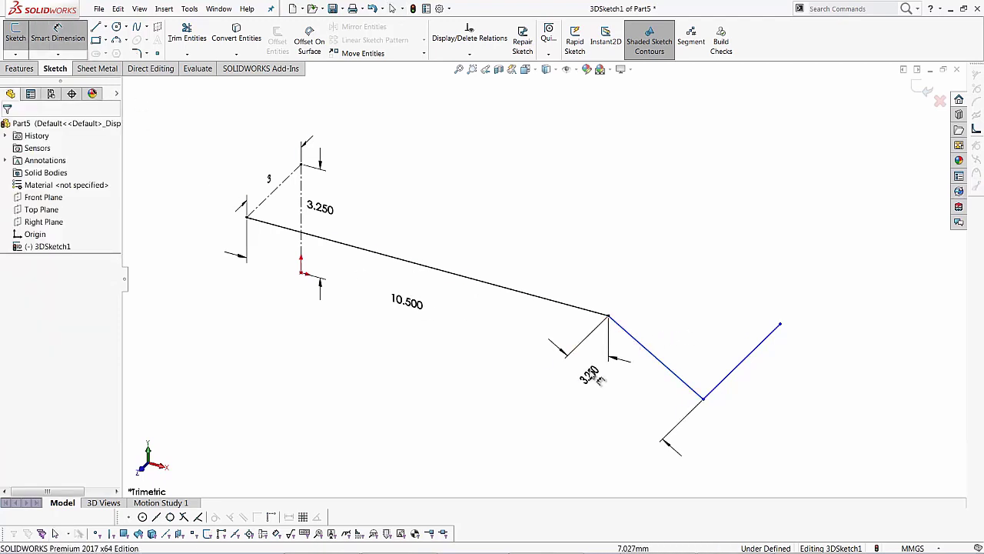
pyautogui.scroll(-3, 632, 339)
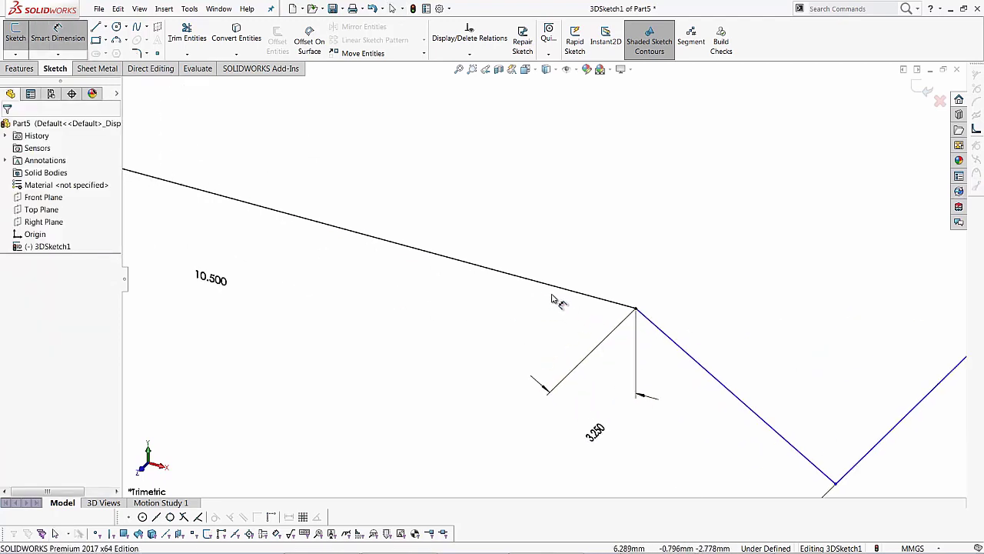
pyautogui.scroll(1, 565, 304)
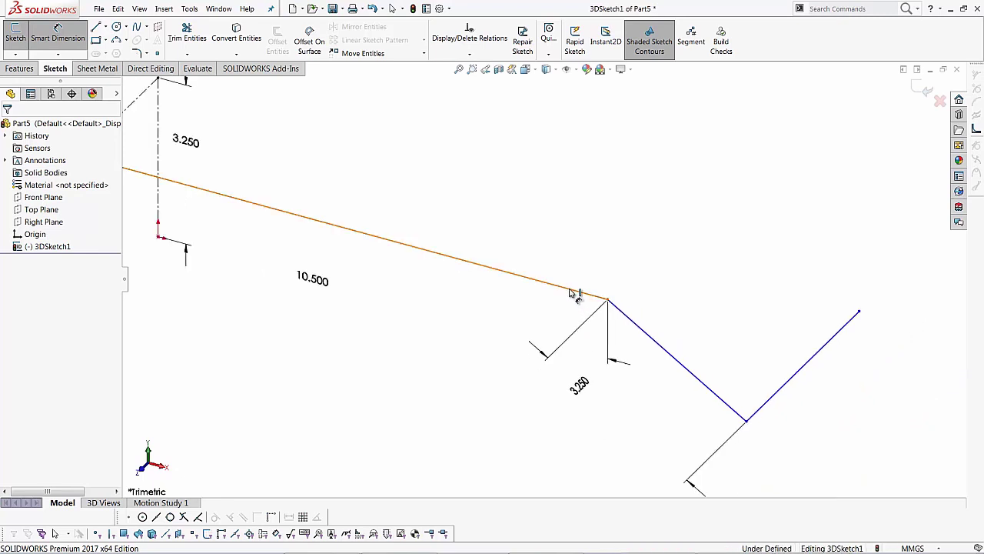
pyautogui.click(579, 292)
pyautogui.click(629, 325)
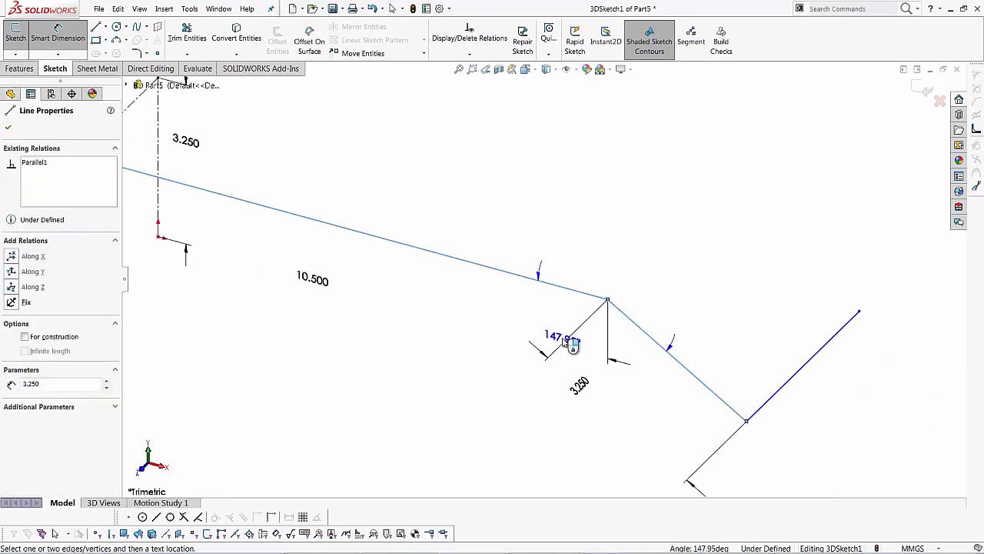
pyautogui.moveTo(567, 339); pyautogui.dragTo(575, 290, button='middle')
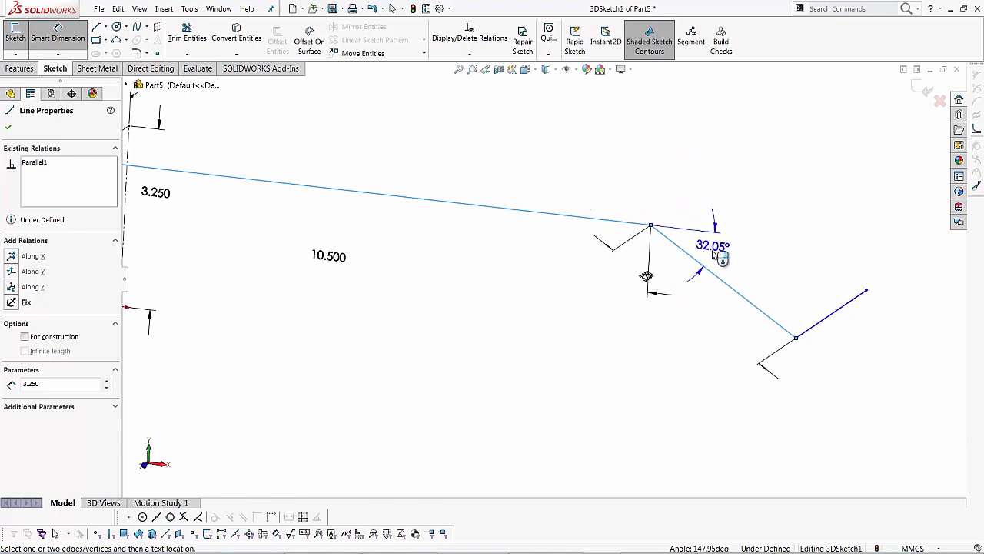
pyautogui.click(715, 257)
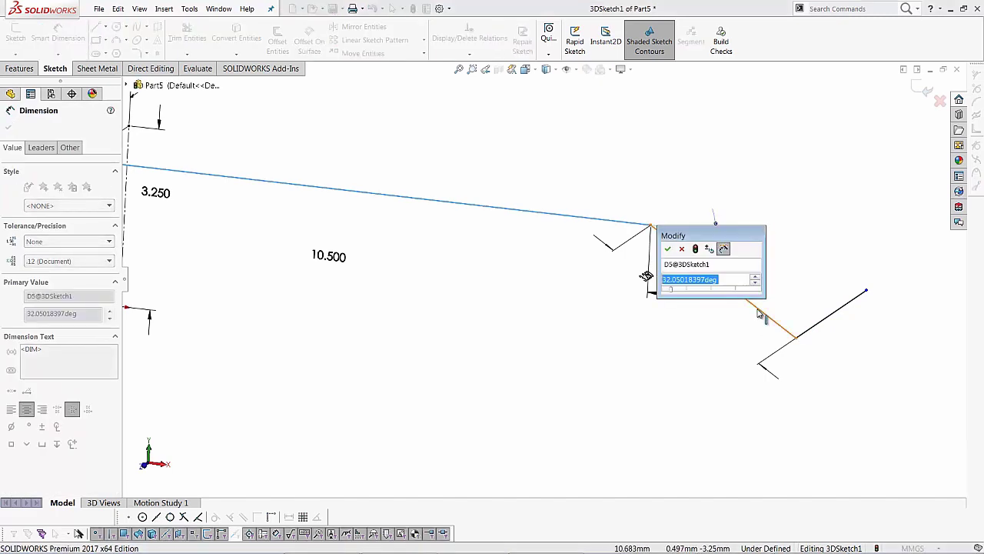
pyautogui.write('45')
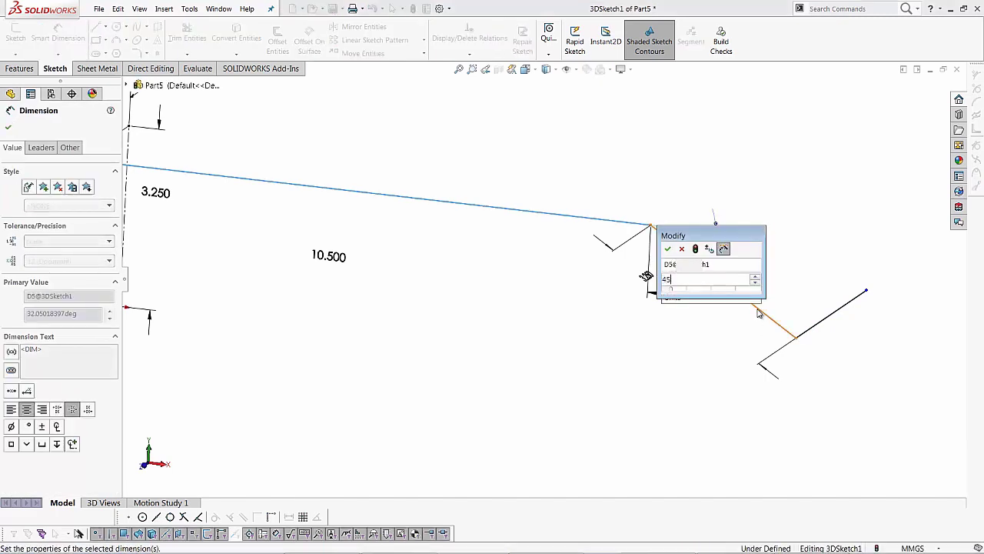
pyautogui.press('Return')
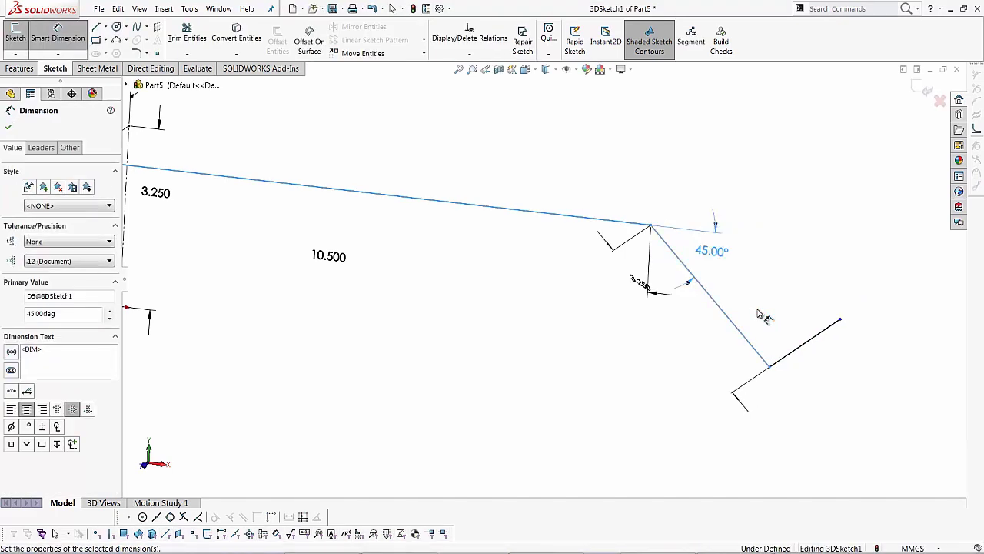
pyautogui.press('Escape')
# Drag the last line's free endpoint upward to a new position
pyautogui.press('f')
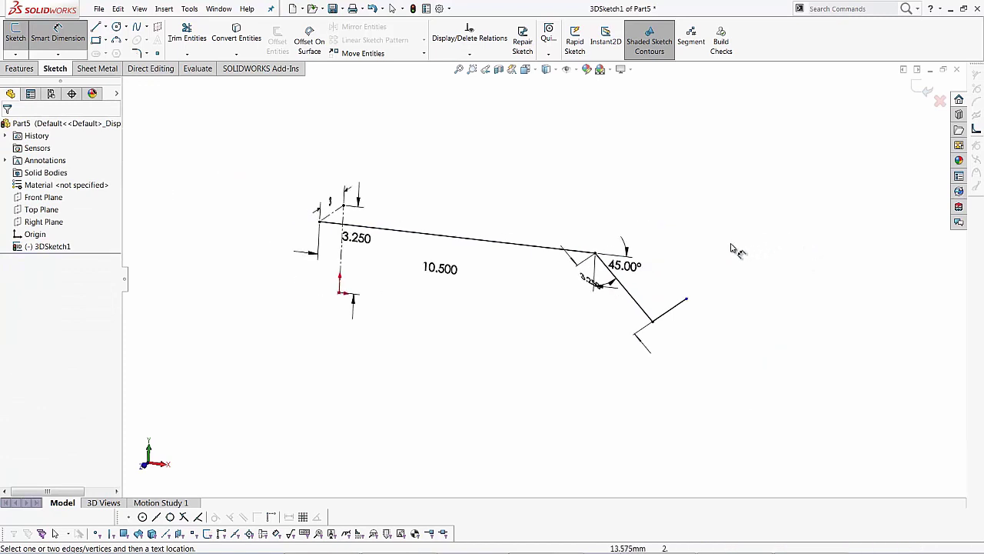
pyautogui.moveTo(736, 246)
pyautogui.mouseDown(button='middle')
pyautogui.moveTo(725, 235)
pyautogui.moveTo(711, 296)
pyautogui.mouseUp(button='middle')
pyautogui.press('Escape')
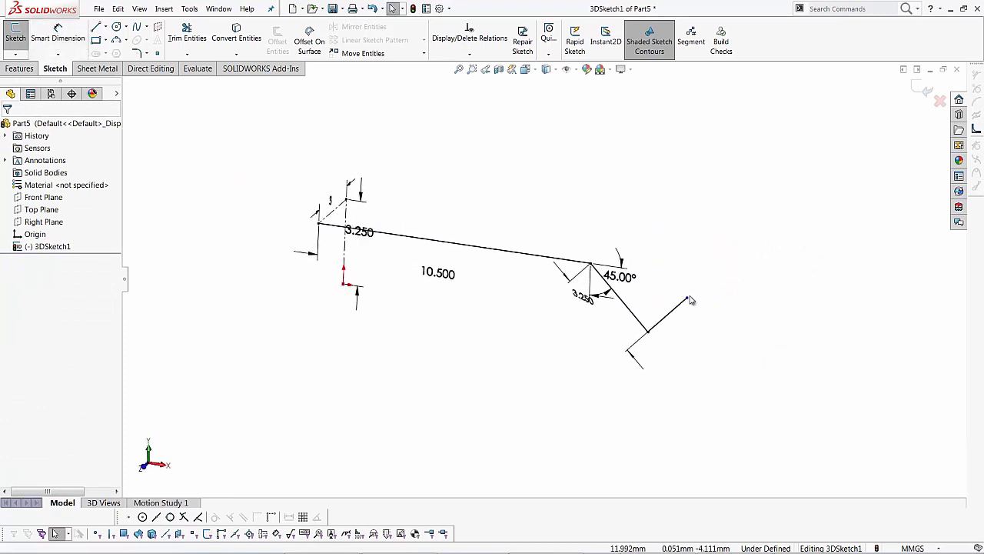
pyautogui.click(686, 300)
pyautogui.moveTo(689, 314)
pyautogui.mouseDown()
pyautogui.moveTo(743, 208)
pyautogui.moveTo(743, 292)
pyautogui.moveTo(753, 264)
pyautogui.moveTo(819, 204)
pyautogui.moveTo(695, 316)
pyautogui.moveTo(817, 226)
pyautogui.moveTo(715, 321)
pyautogui.mouseUp()
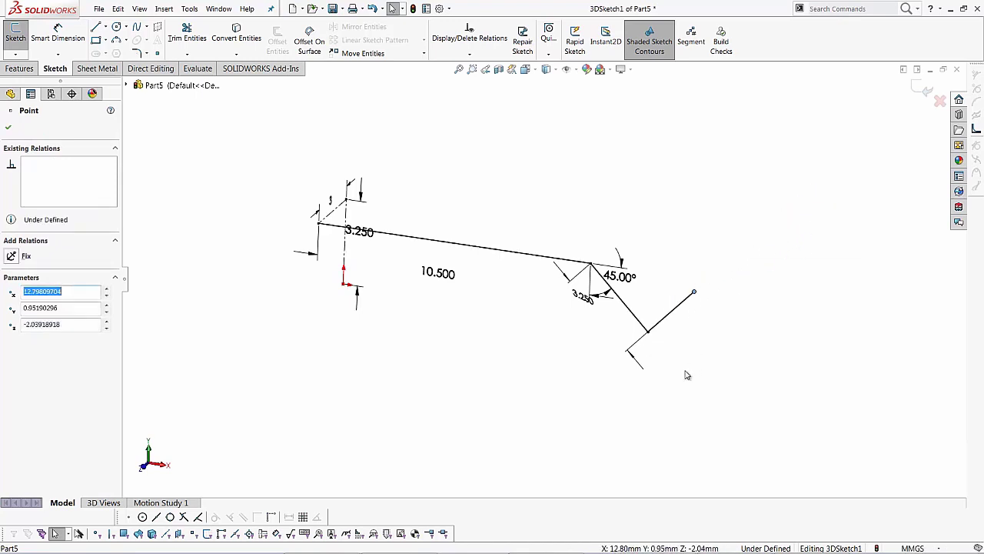
pyautogui.click(353, 352)
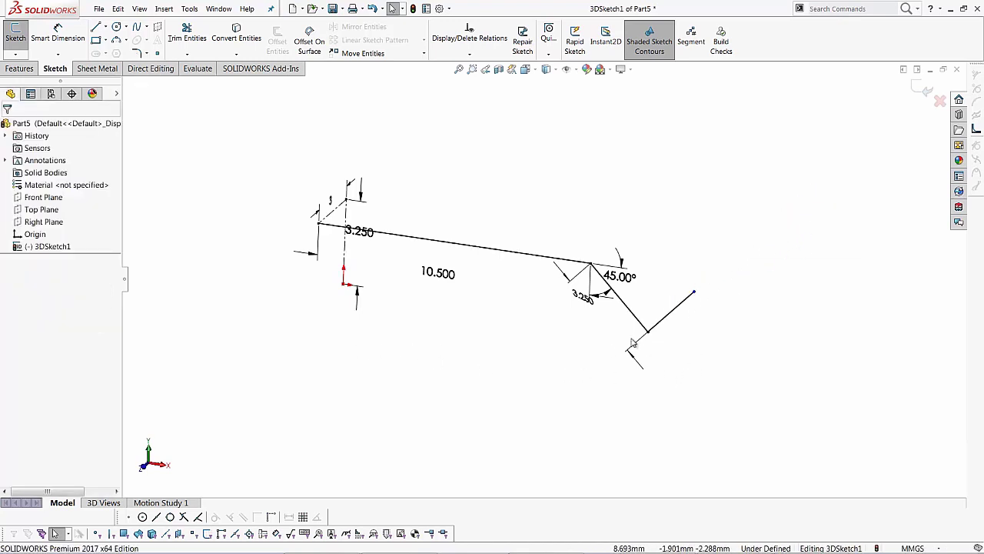
pyautogui.click(695, 293)
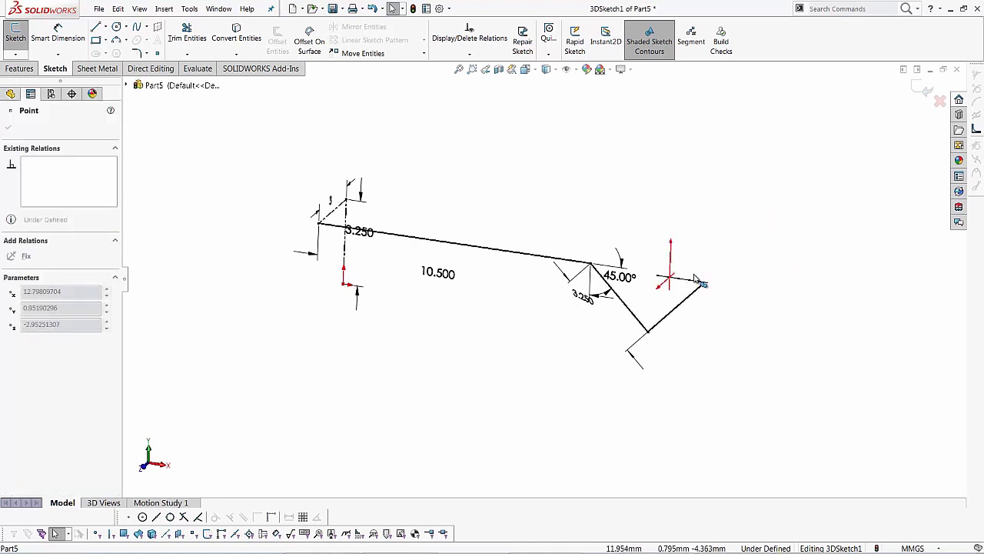
pyautogui.moveTo(679, 304)
pyautogui.mouseDown()
pyautogui.moveTo(755, 234)
pyautogui.moveTo(725, 265)
pyautogui.mouseUp()
pyautogui.click(722, 313)
# Add an On Plane relation between the free endpoint and the Front Plane
pyautogui.click(726, 265)
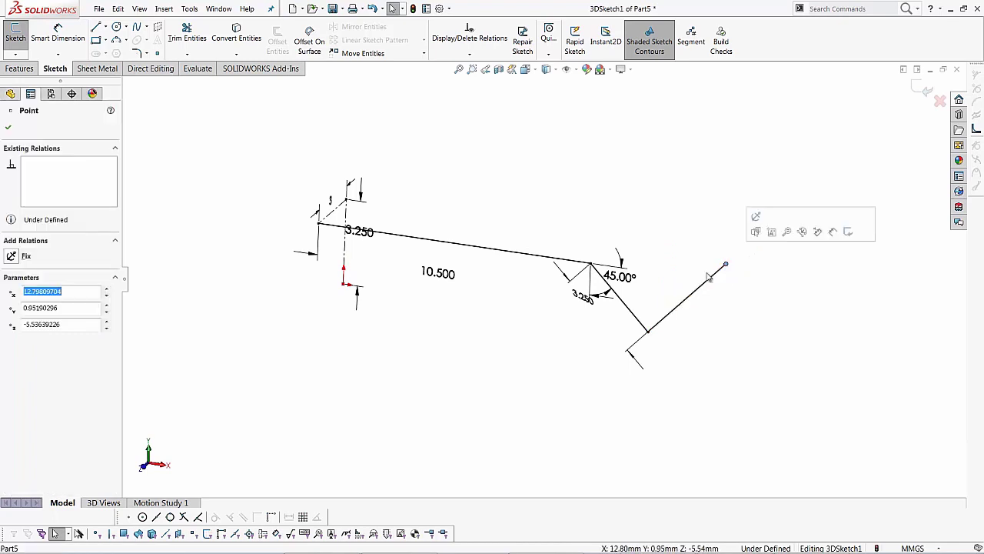
pyautogui.click(130, 86)
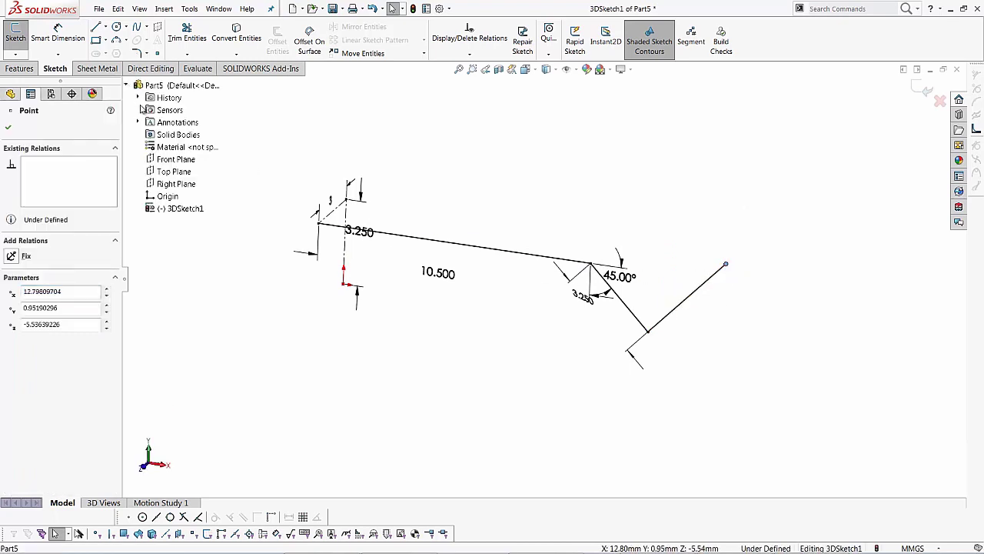
pyautogui.keyDown('ctrl'); pyautogui.click(166, 163); pyautogui.keyUp('ctrl')
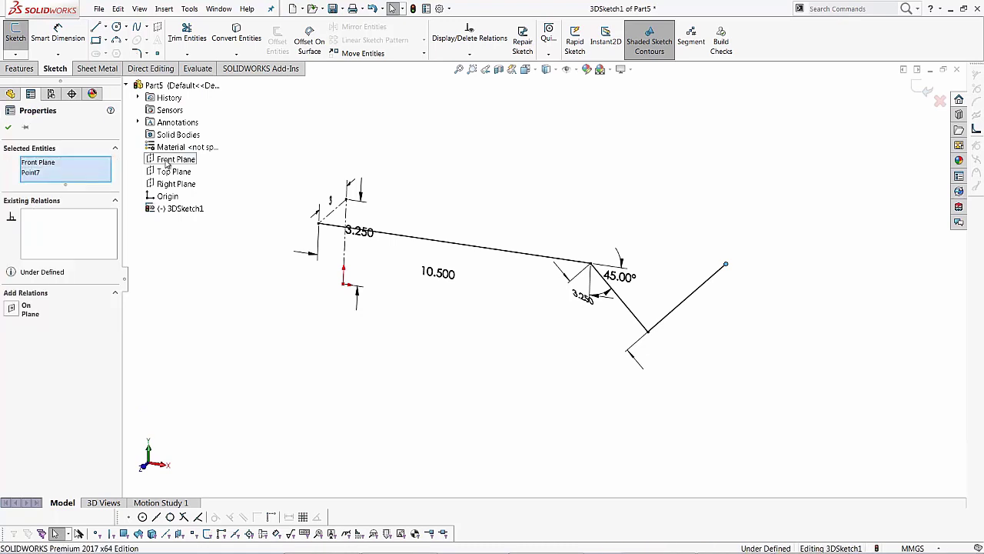
pyautogui.click(13, 313)
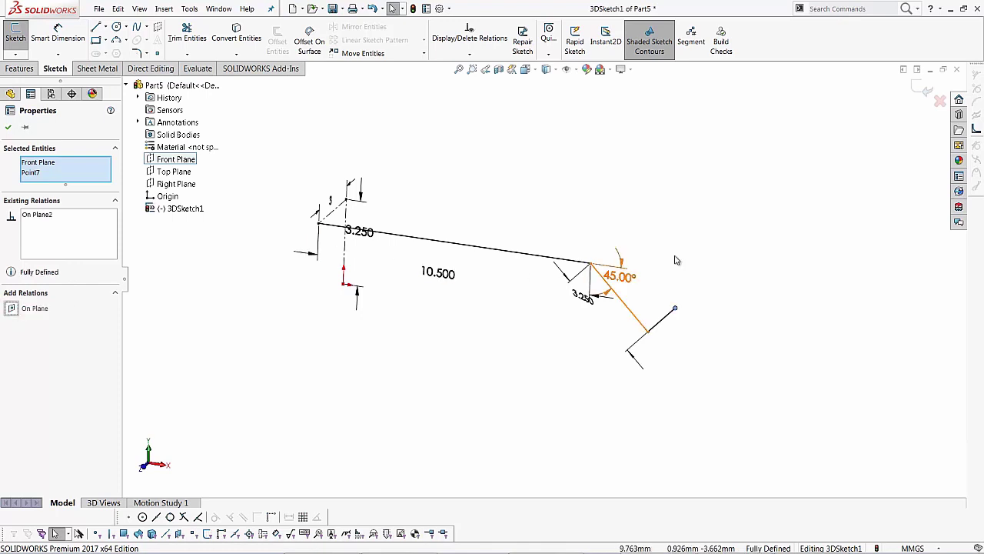
pyautogui.press('Escape')
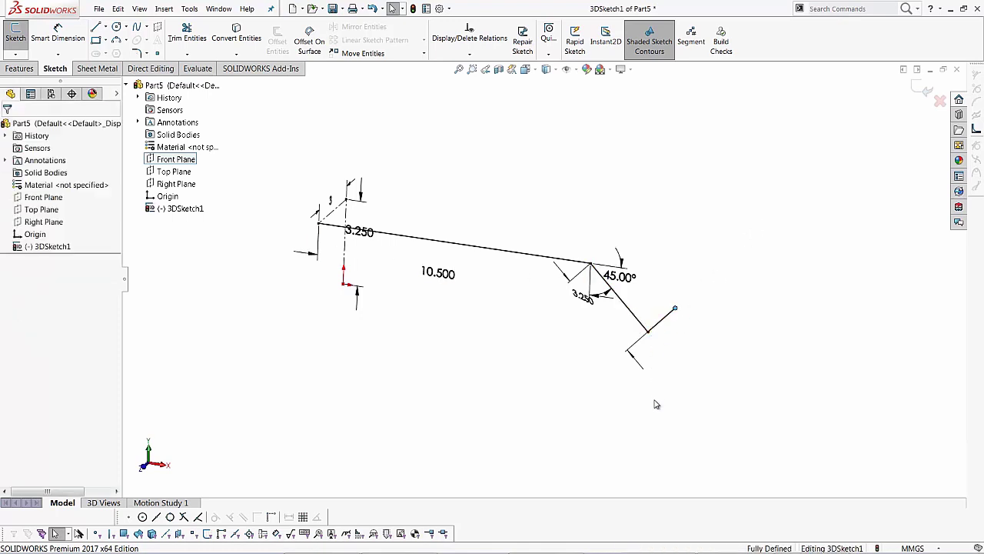
# Turn on View Sketch Relations in Hide/Show Items
pyautogui.click(575, 70)
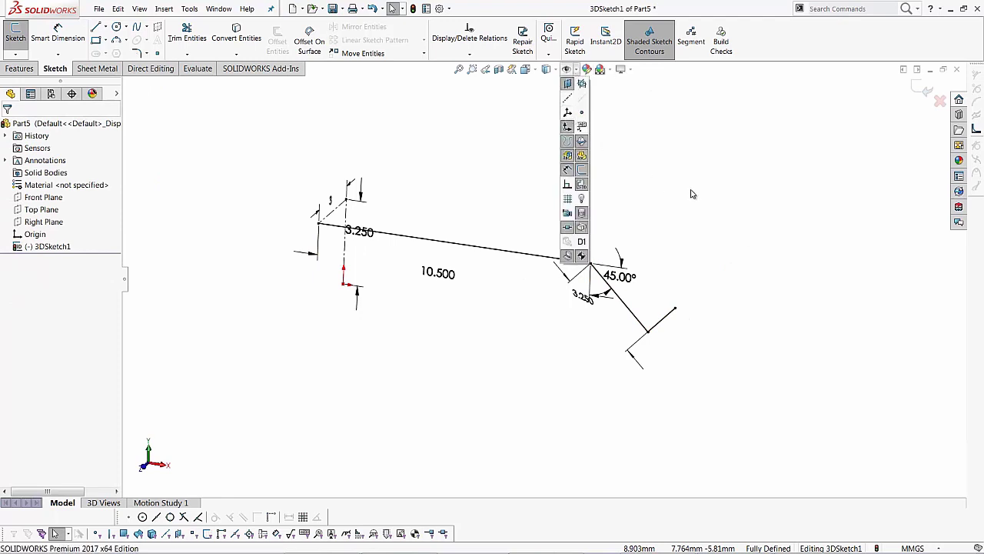
pyautogui.click(570, 72)
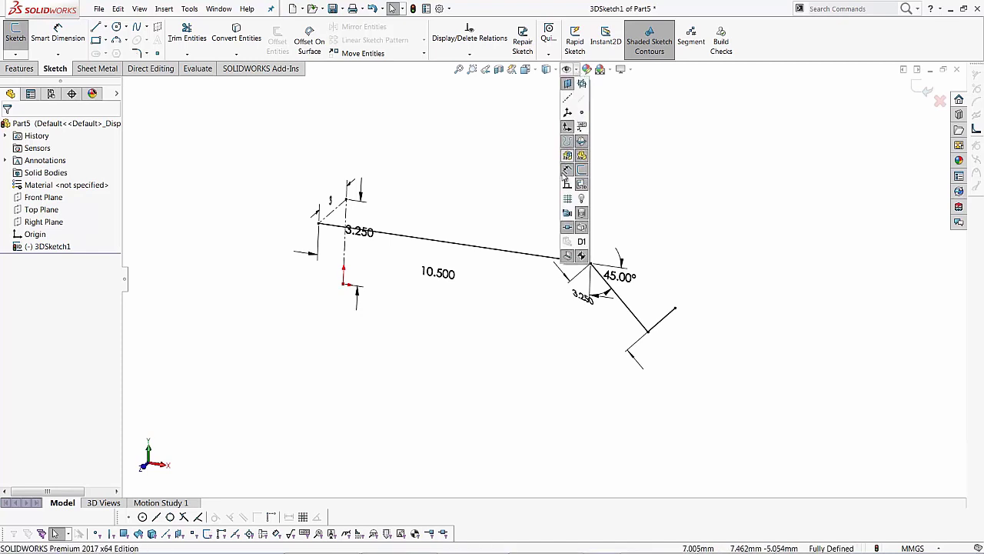
pyautogui.click(566, 187)
pyautogui.scroll(-3, 477, 216)
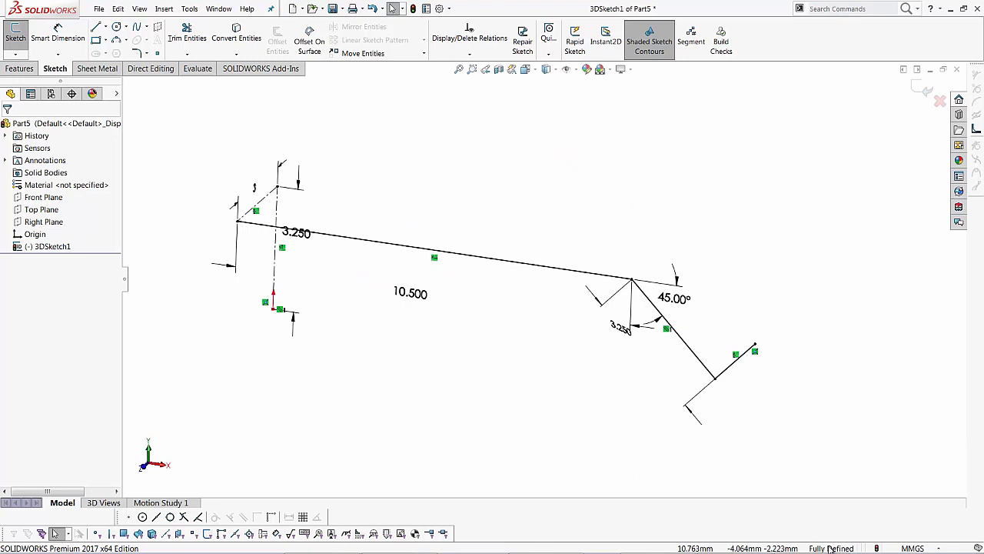
# Add an R2 sketch fillet after the long line and an R1.25 fillet at the V's bottom corner
pyautogui.moveTo(732, 241)
pyautogui.mouseDown(button='middle')
pyautogui.moveTo(708, 233)
pyautogui.moveTo(690, 248)
pyautogui.mouseUp(button='middle')
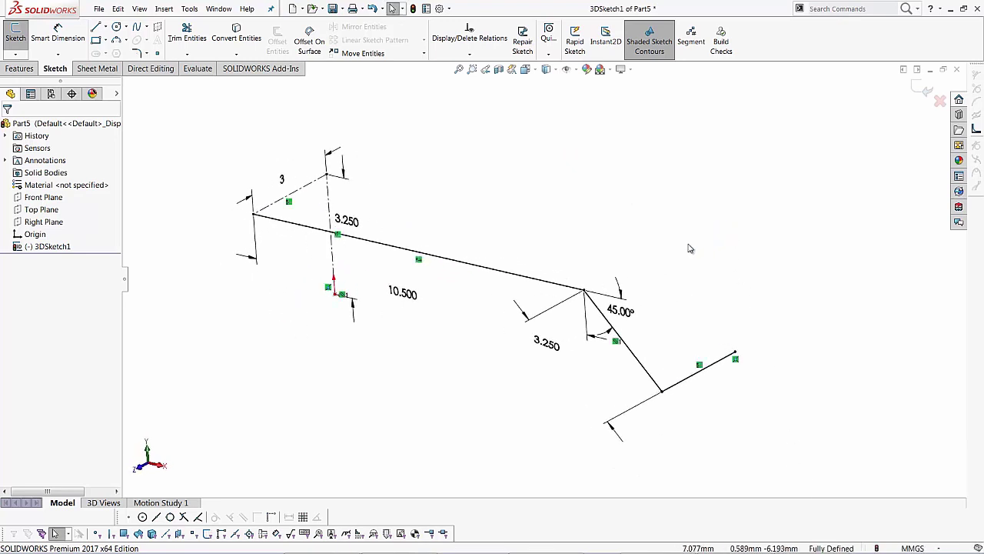
pyautogui.click(136, 53)
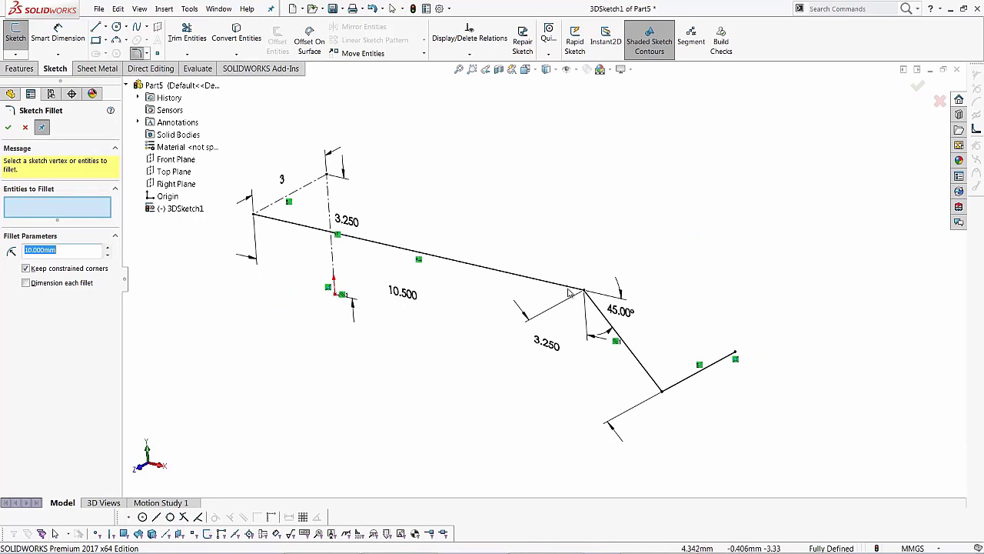
pyautogui.write('2')
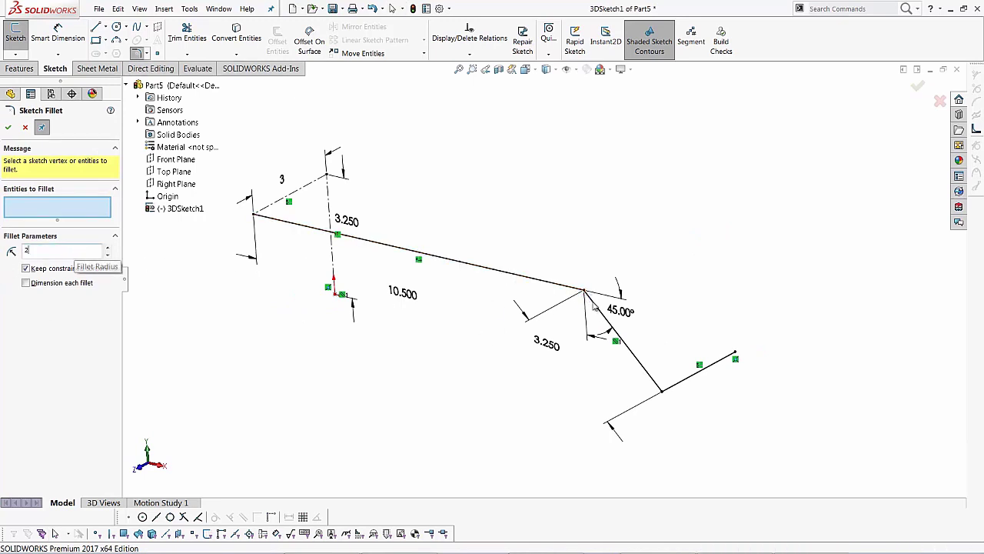
pyautogui.click(586, 293)
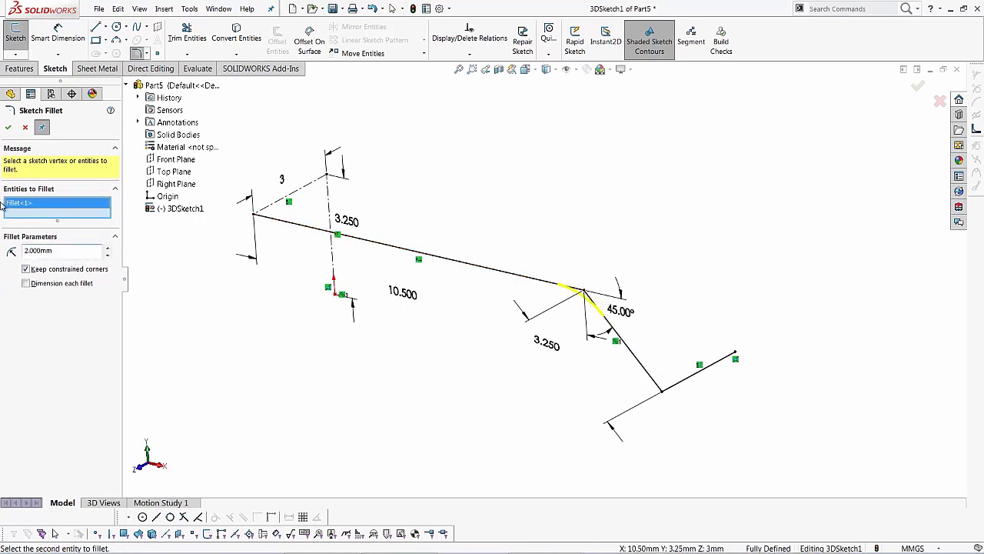
pyautogui.click(8, 127)
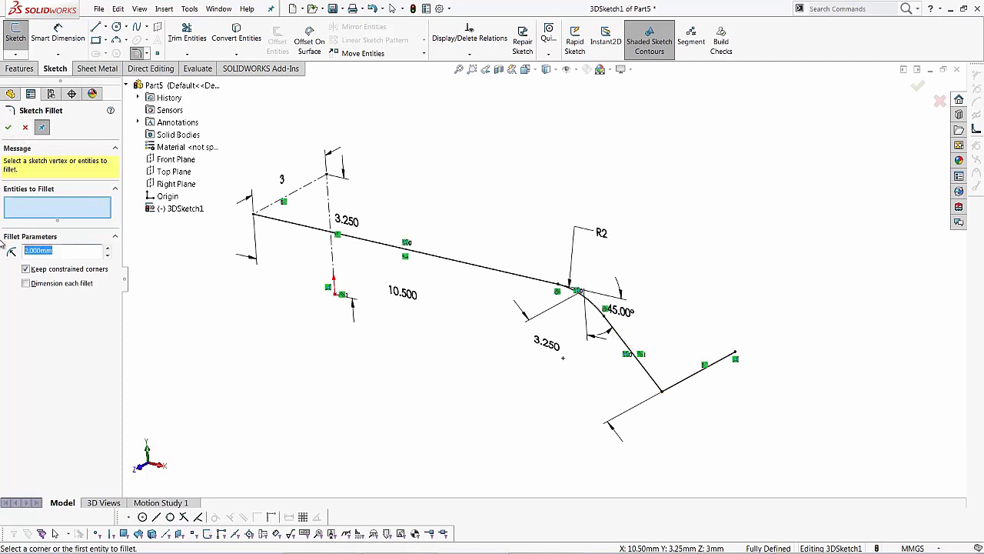
pyautogui.click(664, 394)
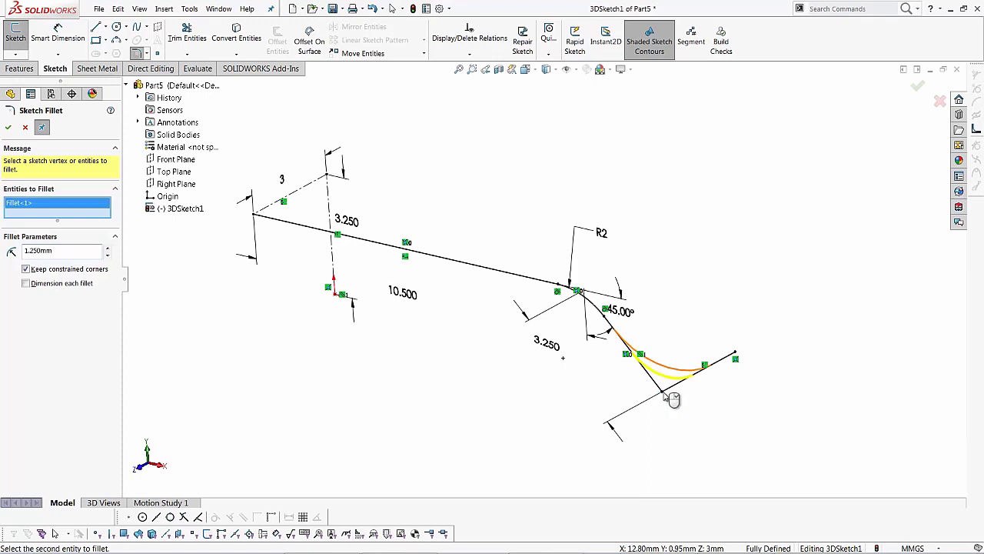
pyautogui.click(8, 128)
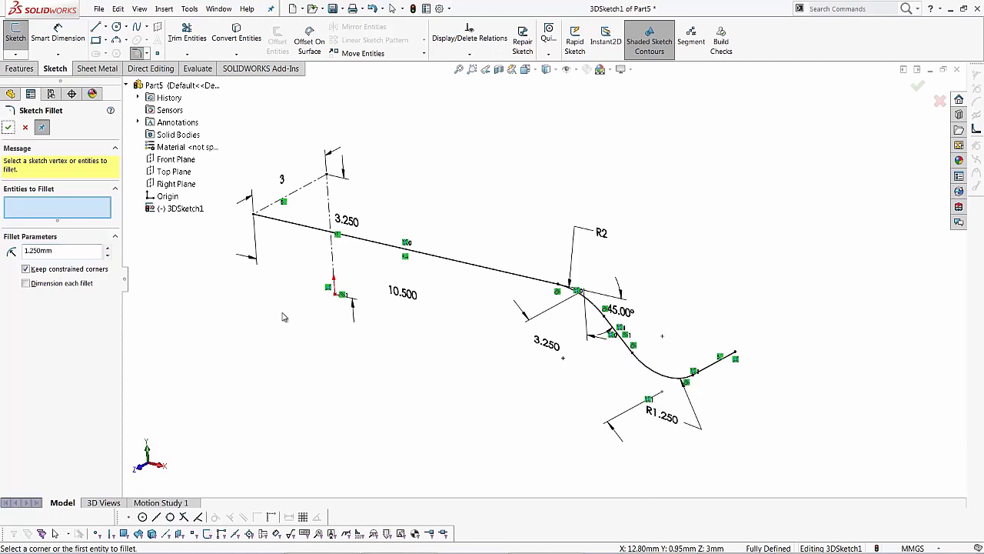
pyautogui.click(8, 128)
pyautogui.moveTo(331, 361)
pyautogui.mouseDown(button='middle')
pyautogui.moveTo(352, 398)
pyautogui.moveTo(351, 433)
pyautogui.moveTo(405, 330)
pyautogui.moveTo(356, 362)
pyautogui.moveTo(370, 374)
pyautogui.mouseUp(button='middle')
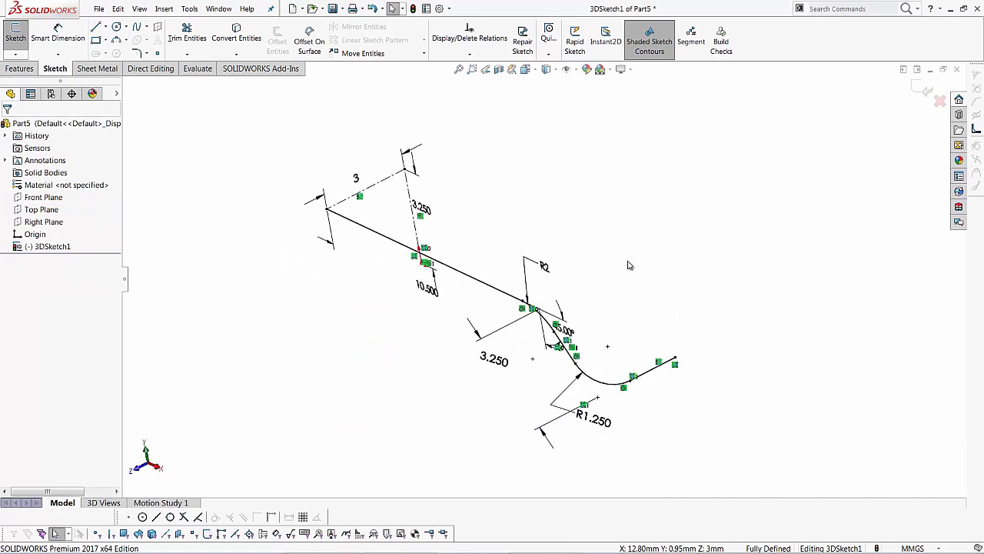
# Turn off View Sketch Relations to hide the relation markers
pyautogui.click(575, 69)
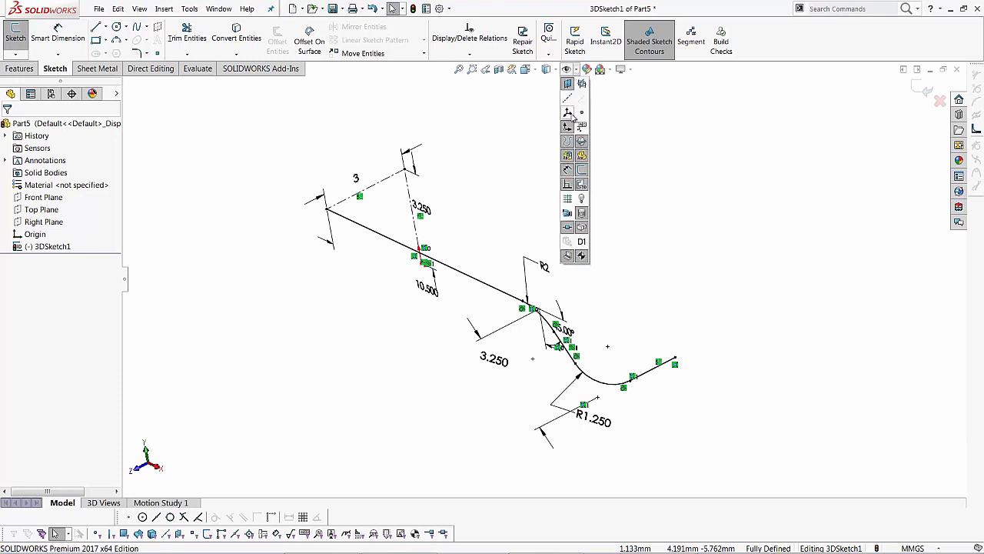
pyautogui.click(566, 198)
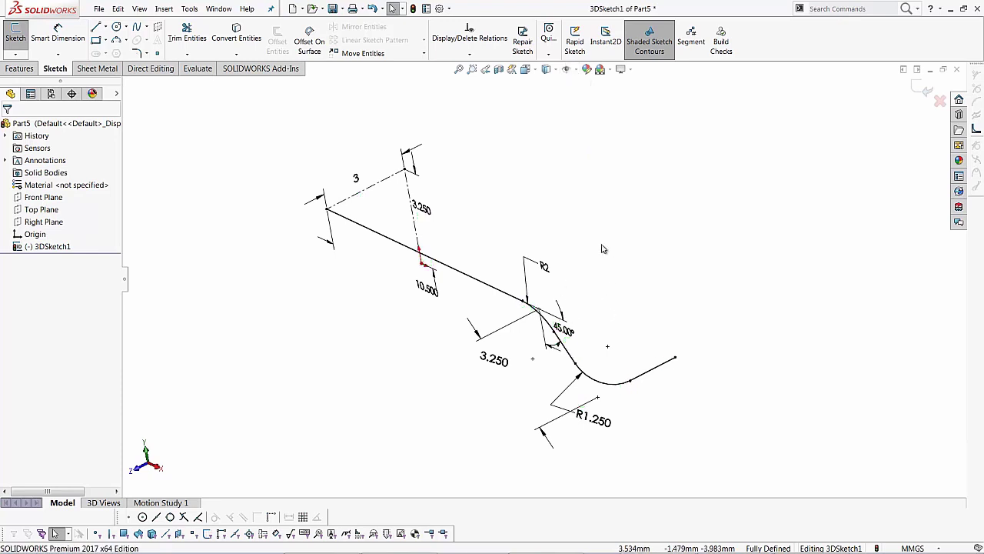
pyautogui.moveTo(515, 190)
pyautogui.mouseDown(button='middle')
pyautogui.moveTo(402, 336)
pyautogui.moveTo(404, 369)
pyautogui.mouseUp(button='middle')
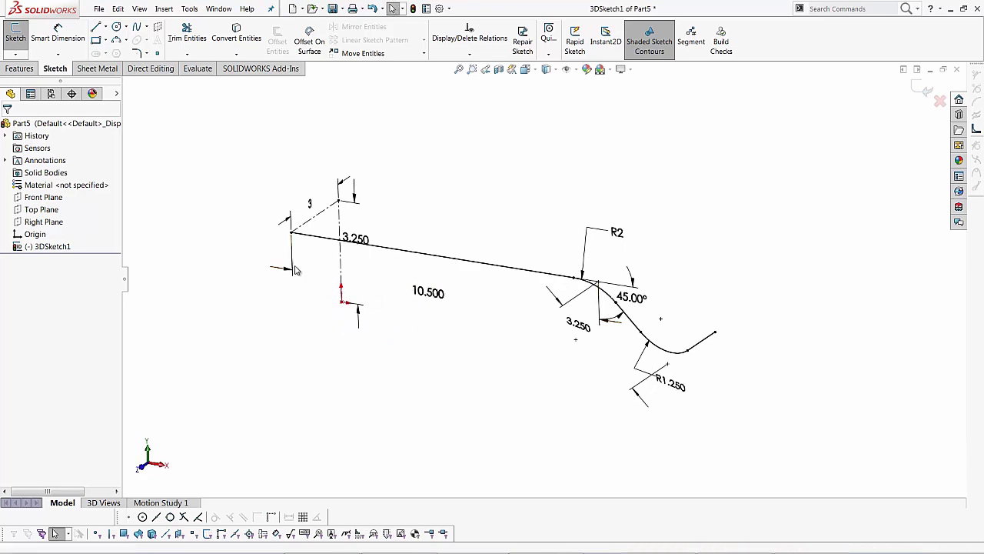
pyautogui.moveTo(423, 365)
pyautogui.mouseDown(button='middle')
pyautogui.moveTo(536, 315)
pyautogui.moveTo(446, 330)
pyautogui.moveTo(464, 370)
pyautogui.moveTo(493, 362)
pyautogui.mouseUp(button='middle')
# Review the sketch in Four View, then return to a single 3D view
pyautogui.press('space')
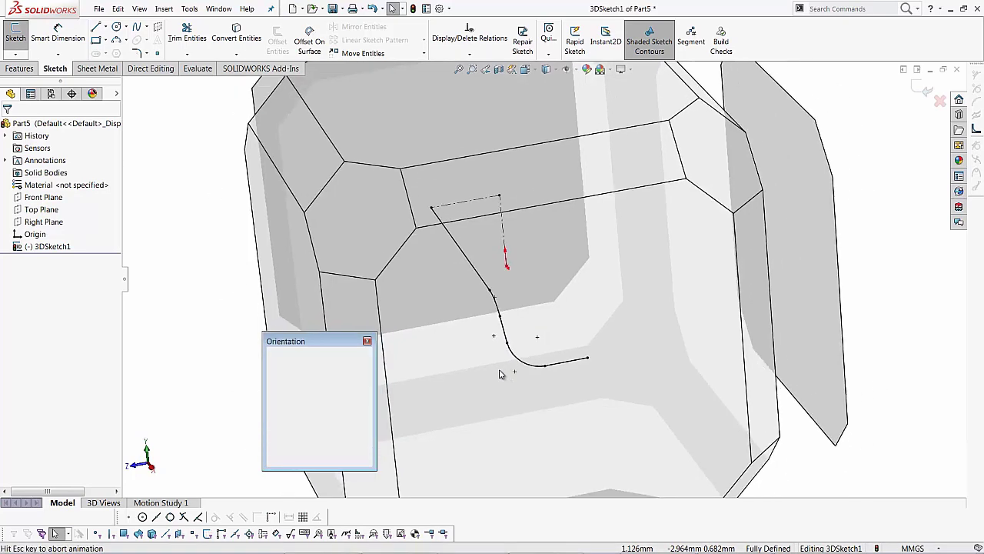
pyautogui.click(317, 435)
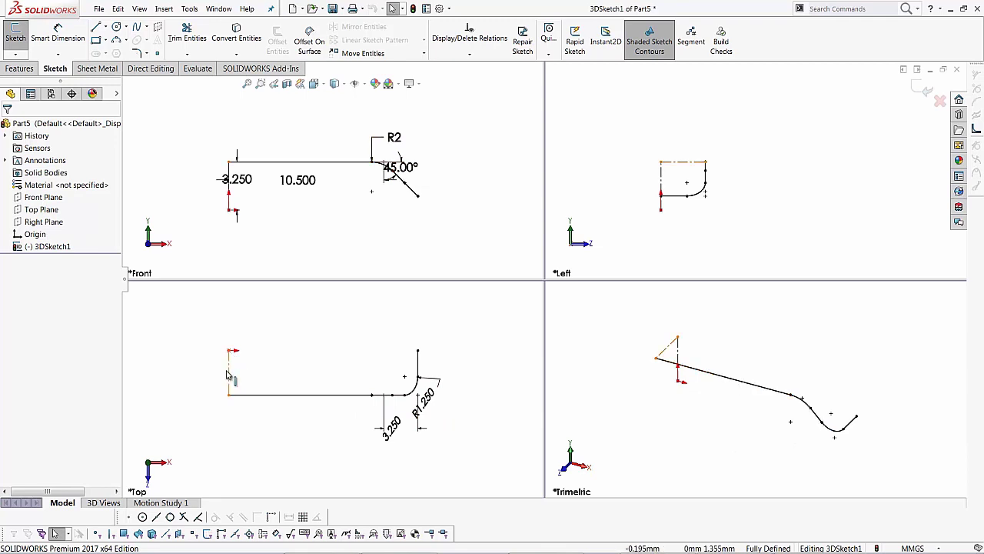
pyautogui.press('space')
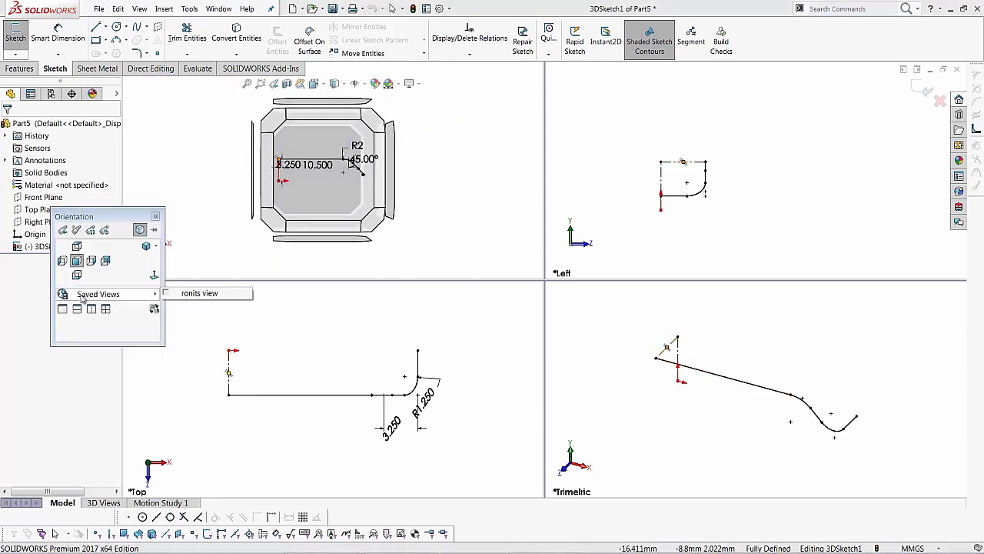
pyautogui.click(62, 309)
pyautogui.moveTo(576, 310)
pyautogui.mouseDown(button='middle')
pyautogui.moveTo(534, 404)
pyautogui.moveTo(370, 222)
pyautogui.mouseUp(button='middle')
# Inspect the filleted 45° path, then exit 3DSketch1 so it sits finished in Part5's tree
pyautogui.press('f')
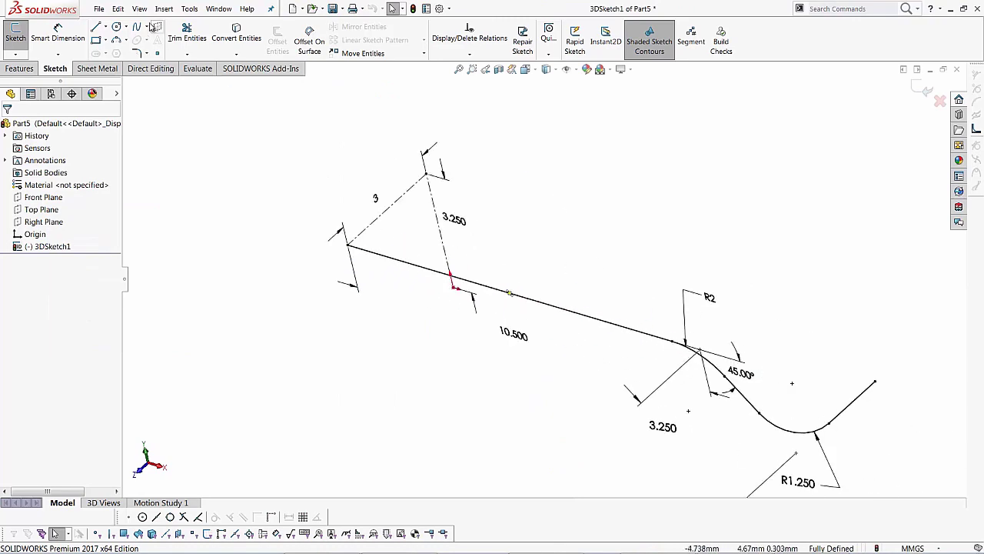
pyautogui.moveTo(514, 336)
pyautogui.mouseDown(button='middle')
pyautogui.moveTo(533, 274)
pyautogui.moveTo(414, 288)
pyautogui.moveTo(511, 306)
pyautogui.moveTo(525, 296)
pyautogui.moveTo(518, 305)
pyautogui.mouseUp(button='middle')
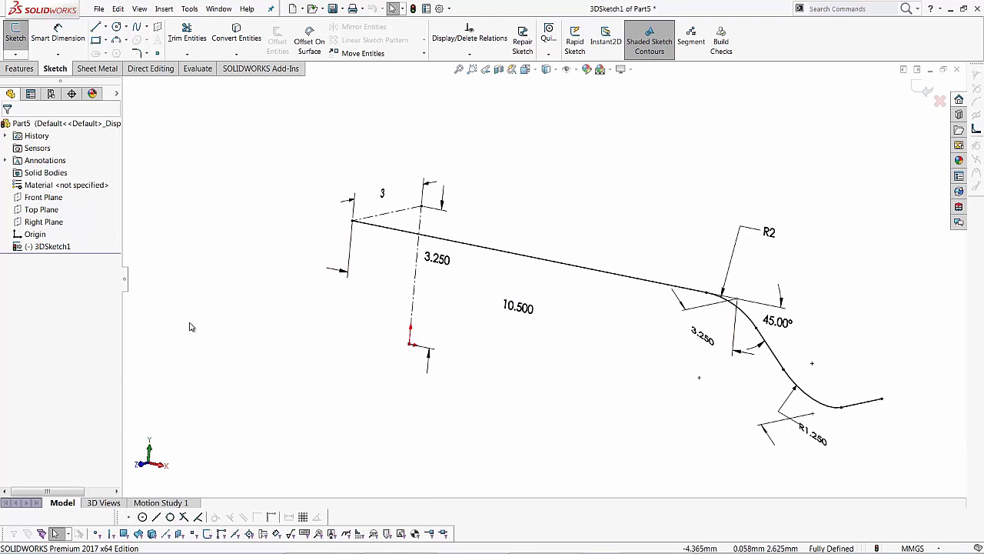
pyautogui.click(924, 86)
pyautogui.moveTo(774, 200); pyautogui.dragTo(736, 239, button='middle')
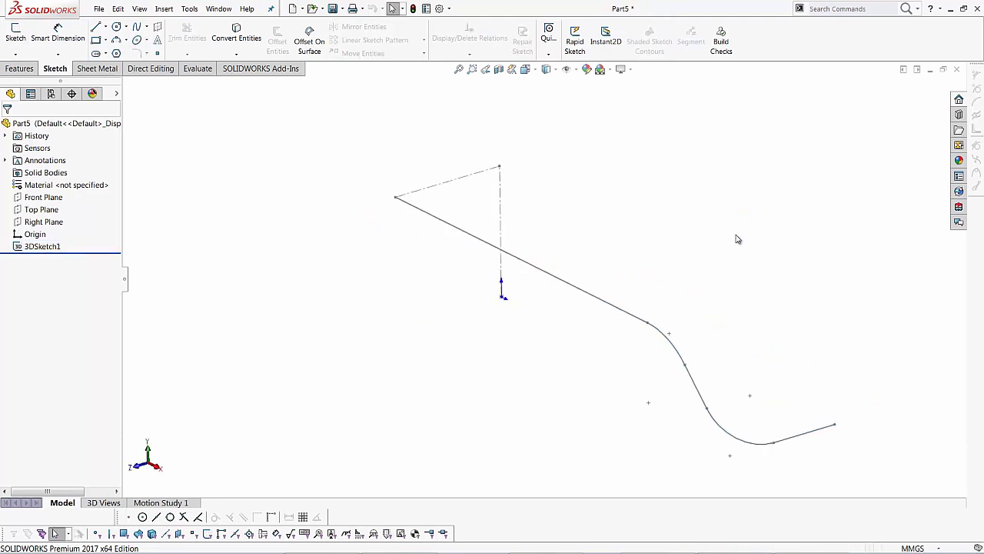